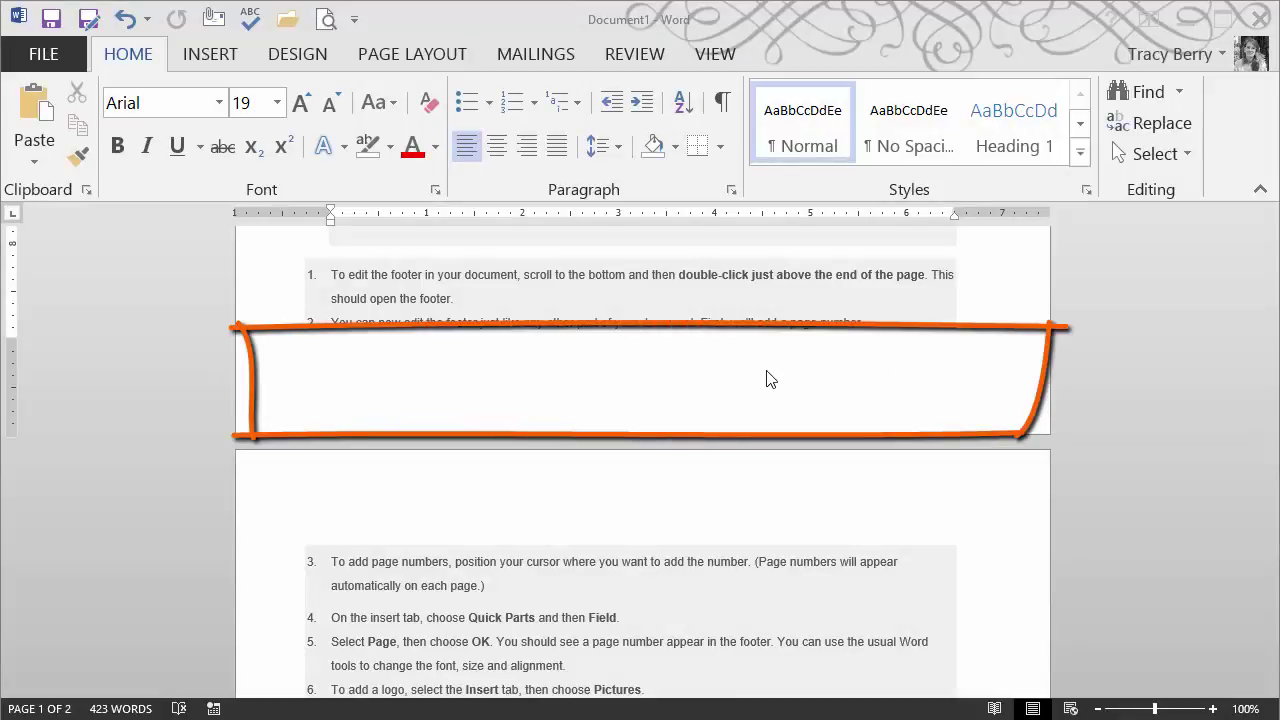
- Open the page 1 footer for editing and look through the page number placement options
double_click(629, 388)
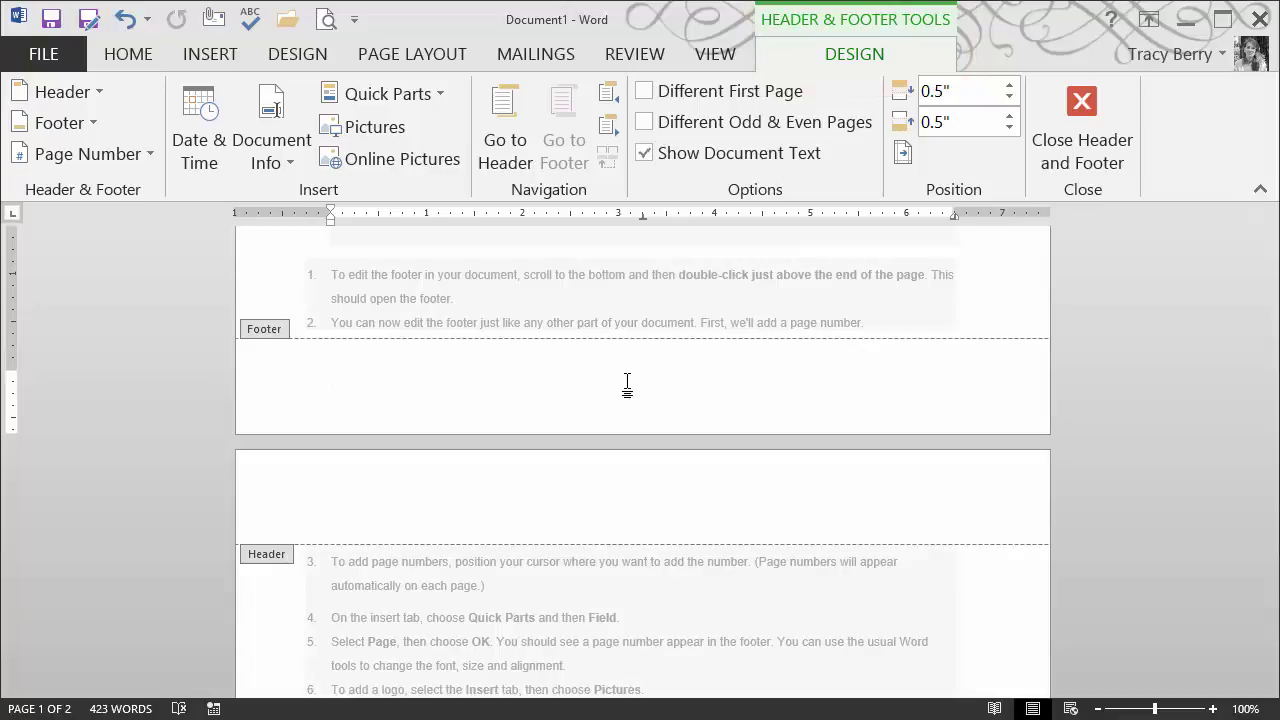
click(148, 156)
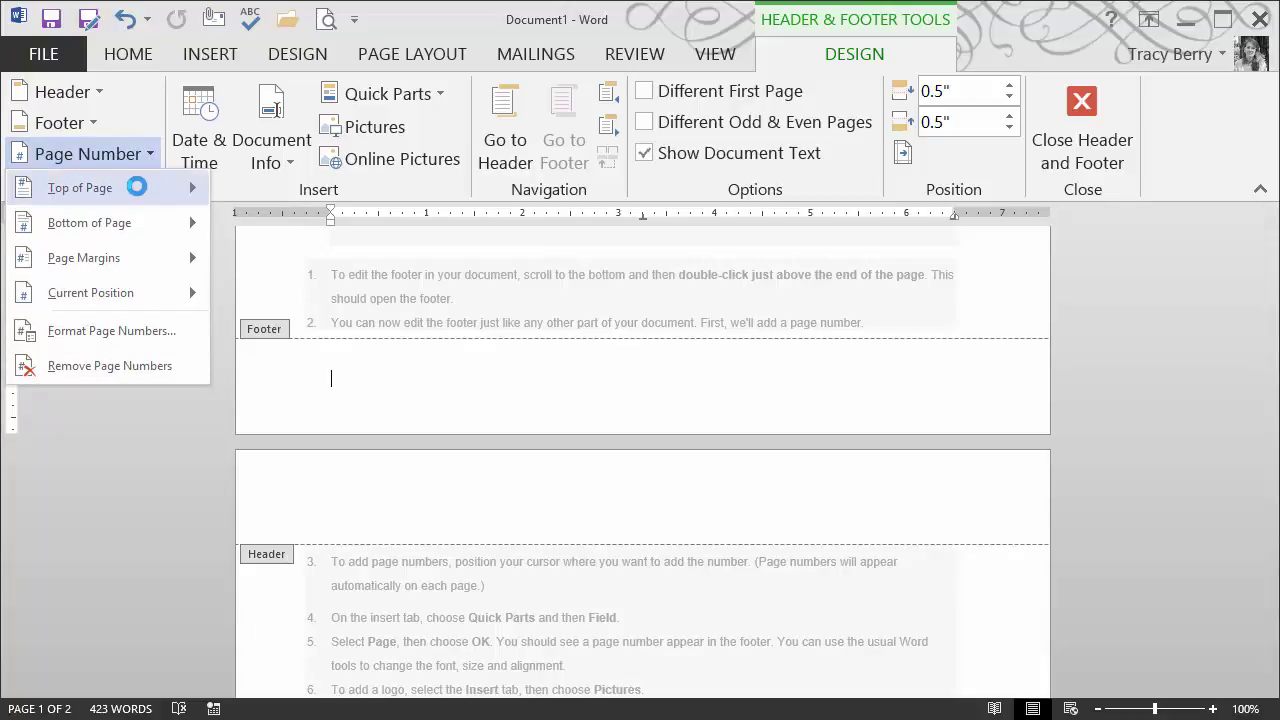
mouse_move(136, 187)
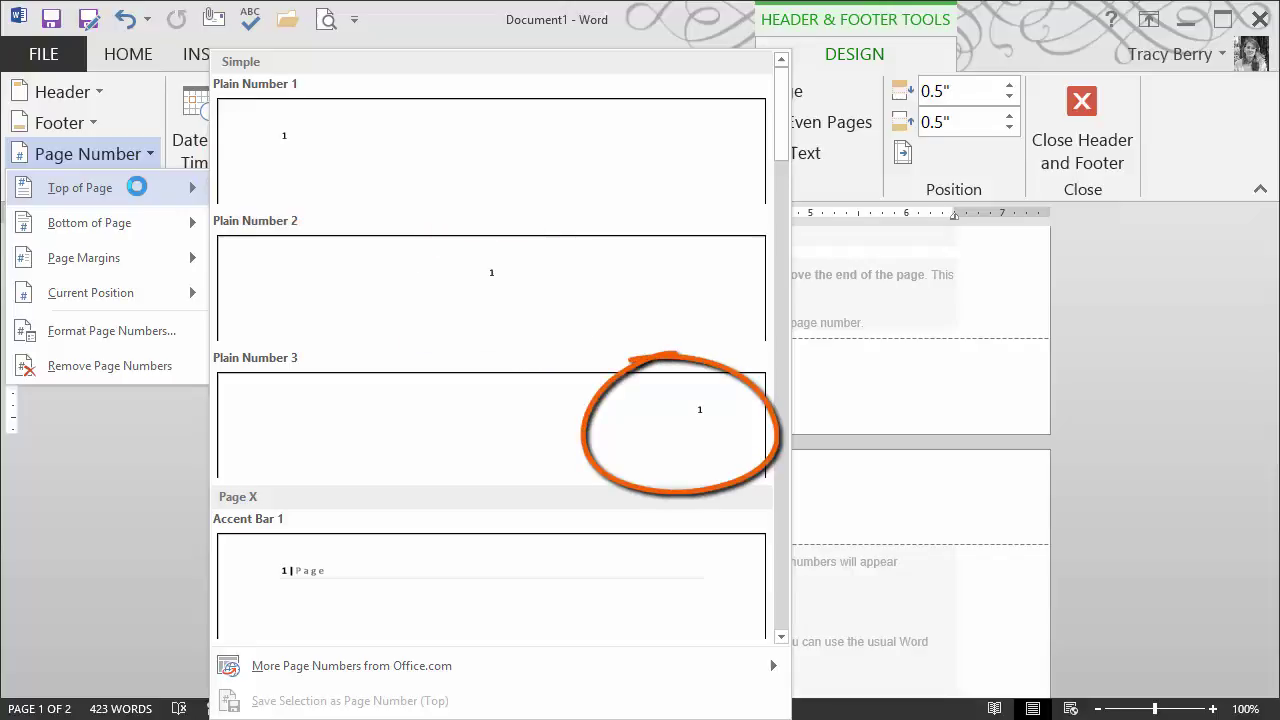
mouse_move(132, 212)
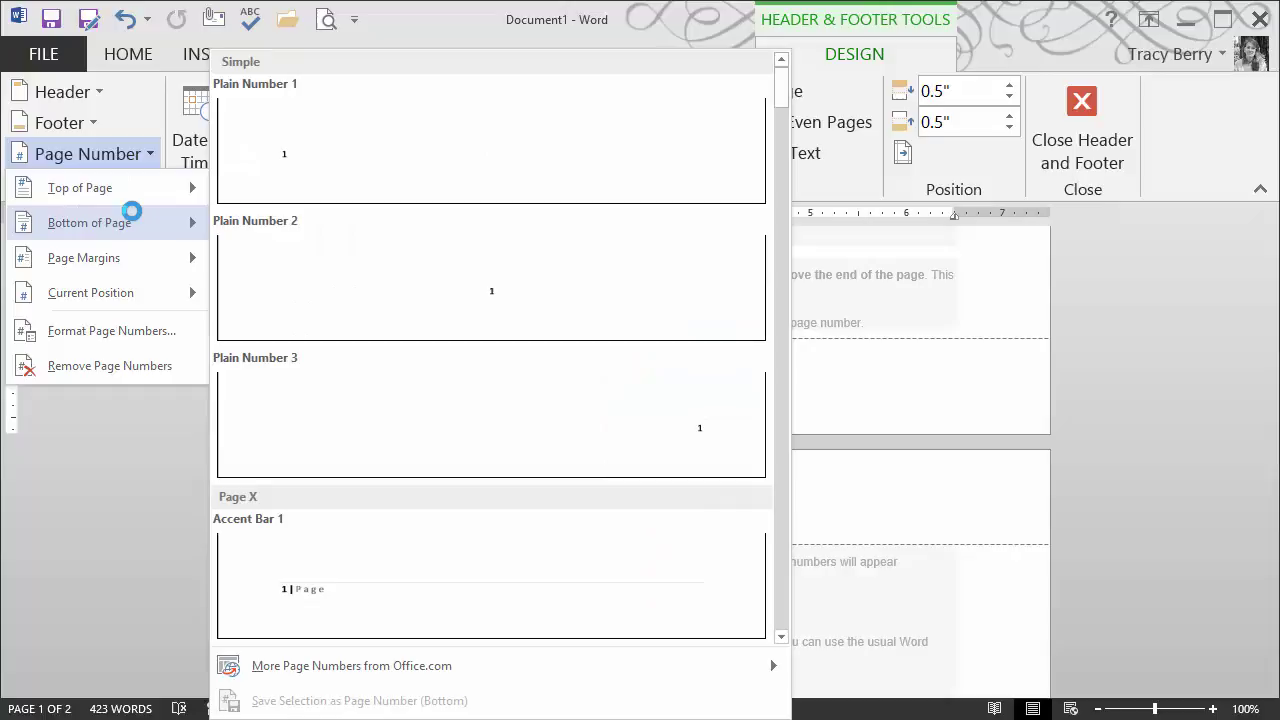
mouse_move(130, 262)
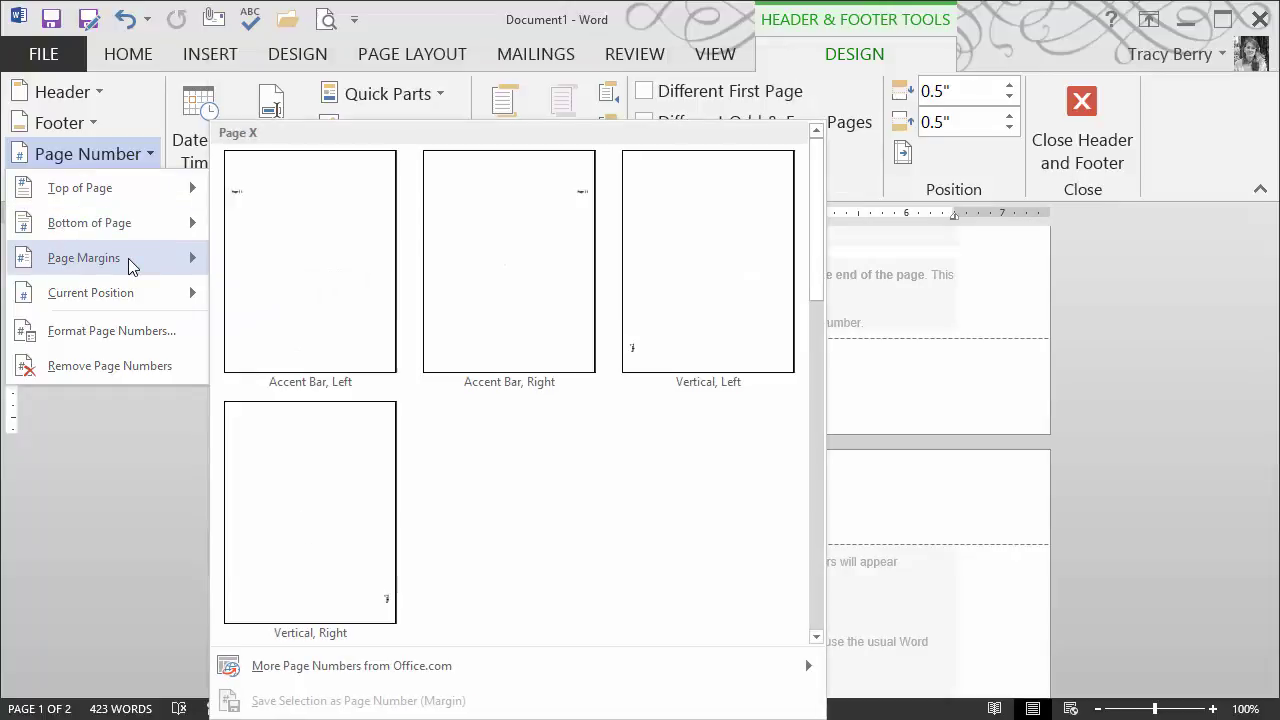
mouse_move(134, 296)
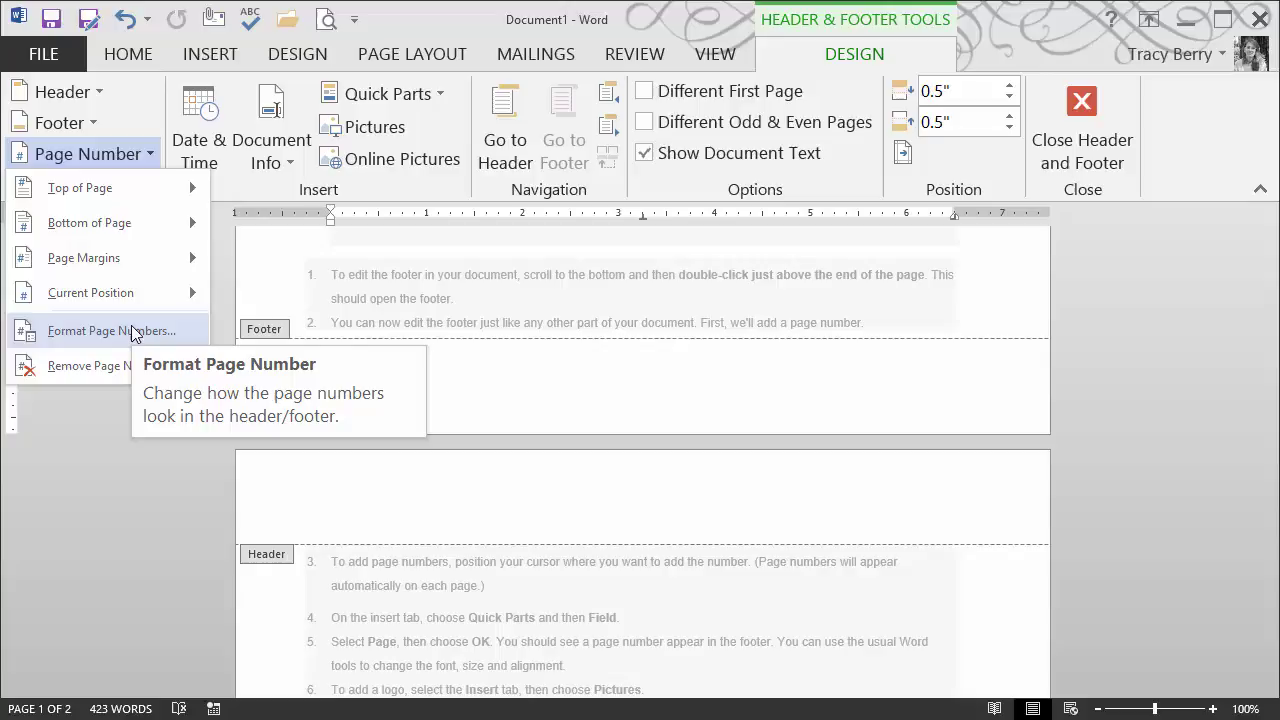
- Examine the page number formats and the chapter number options without applying any change
click(131, 327)
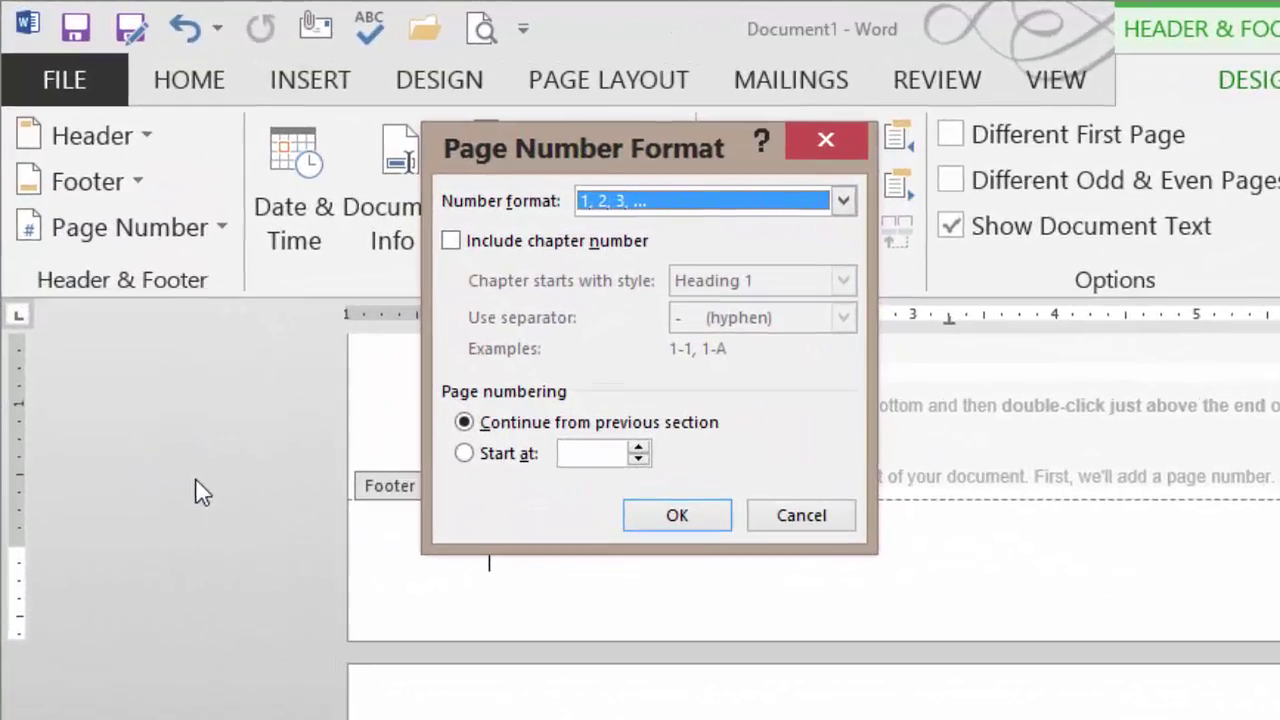
click(843, 201)
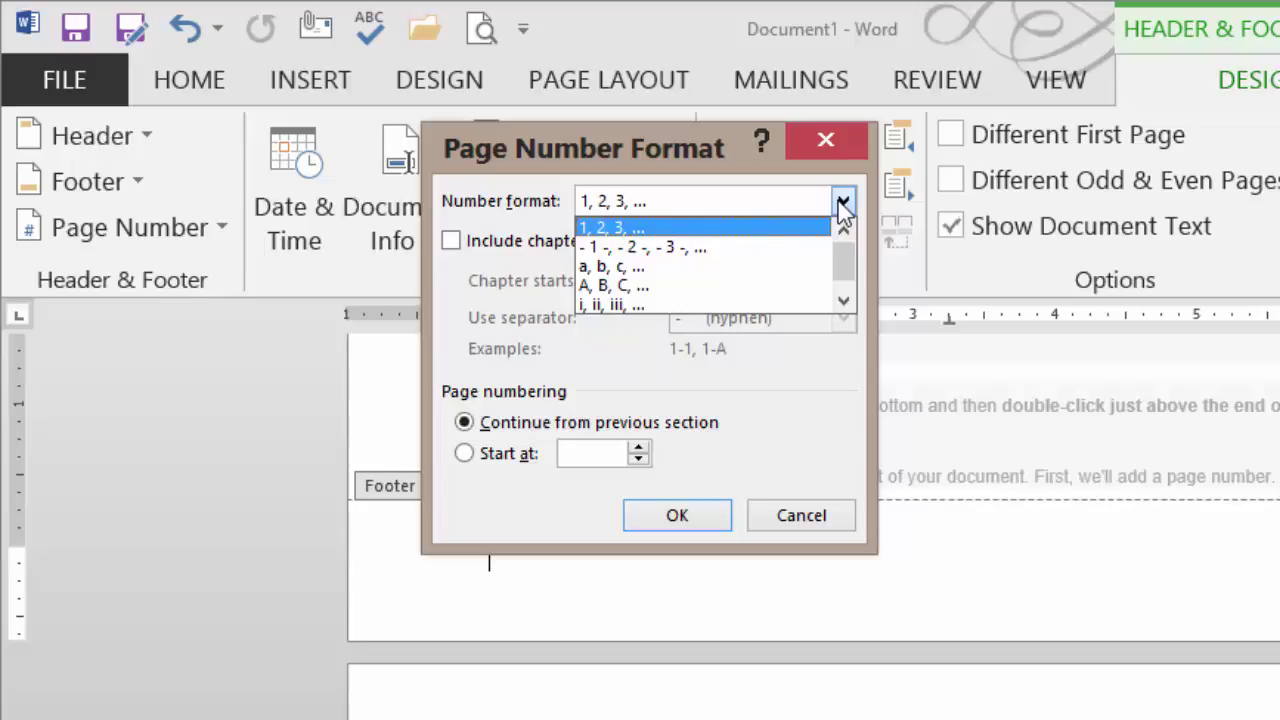
click(843, 201)
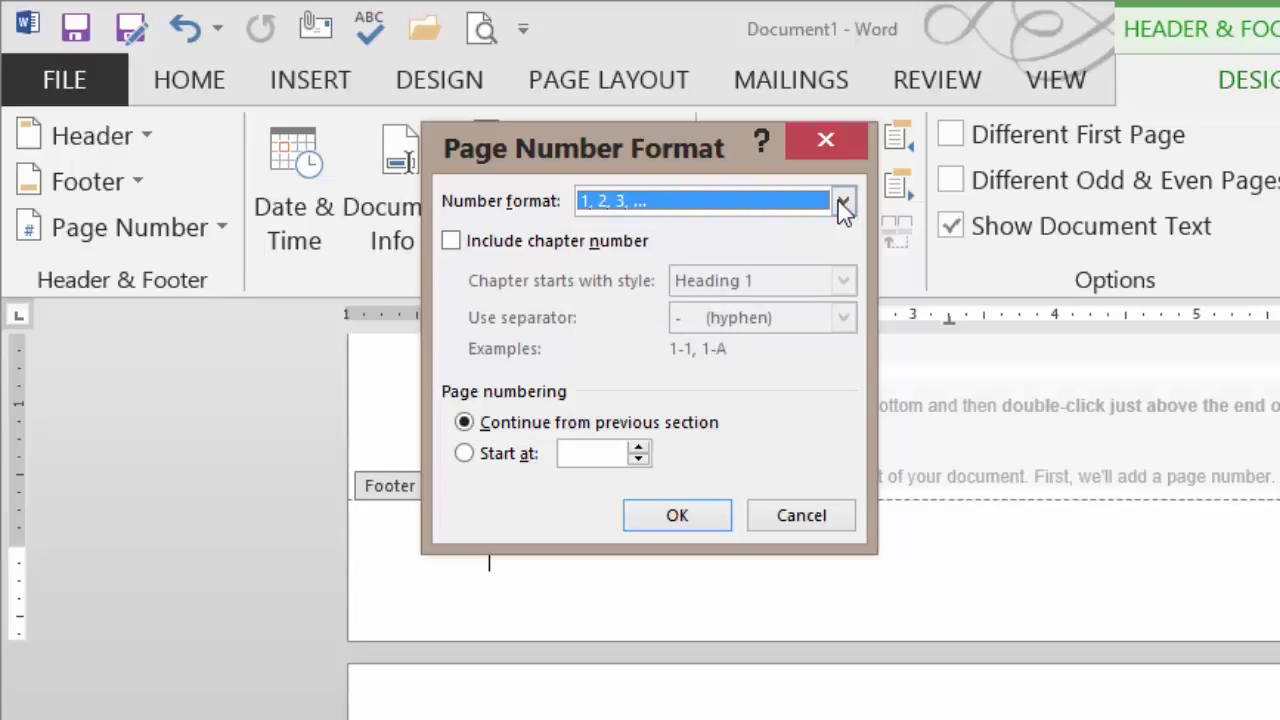
click(451, 241)
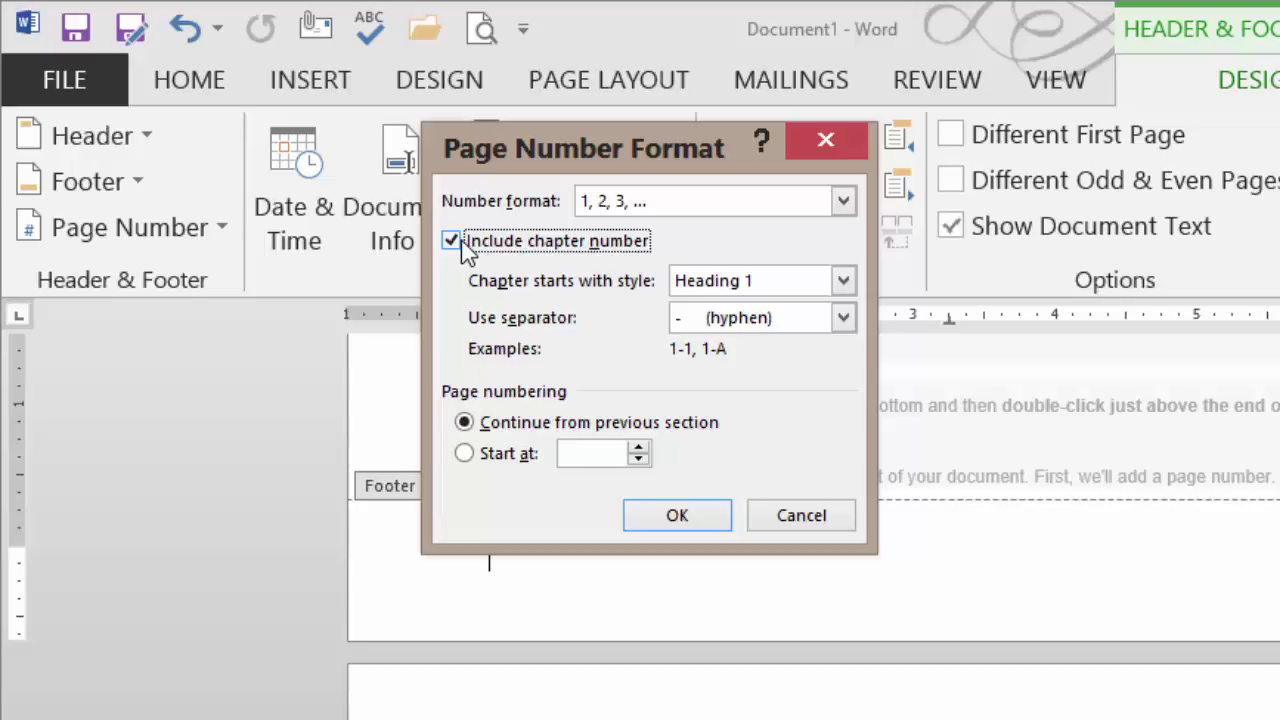
click(846, 286)
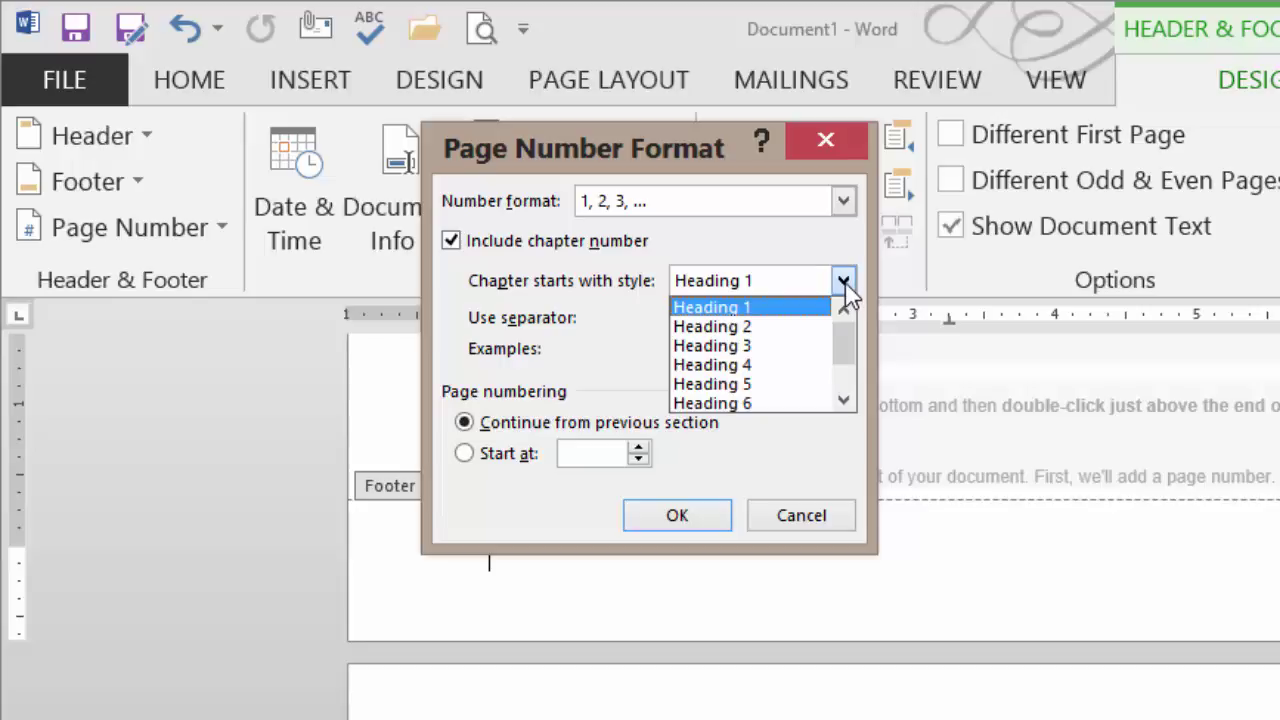
click(845, 286)
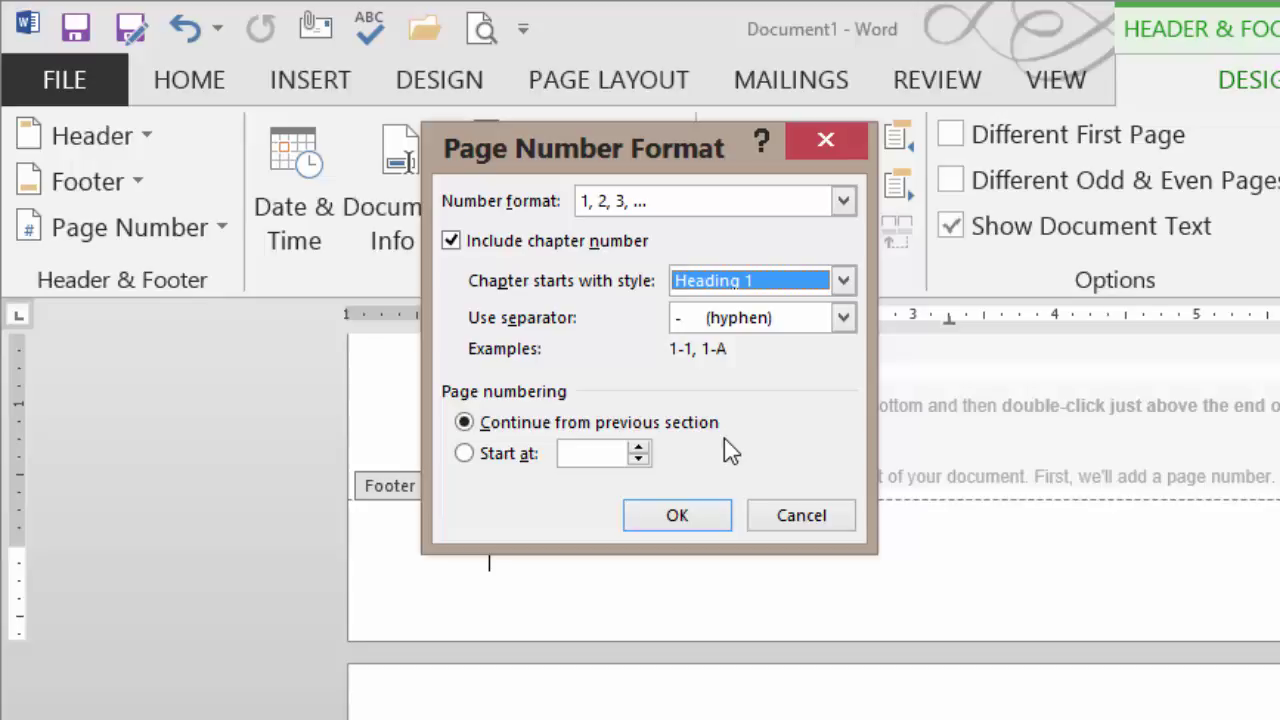
click(453, 243)
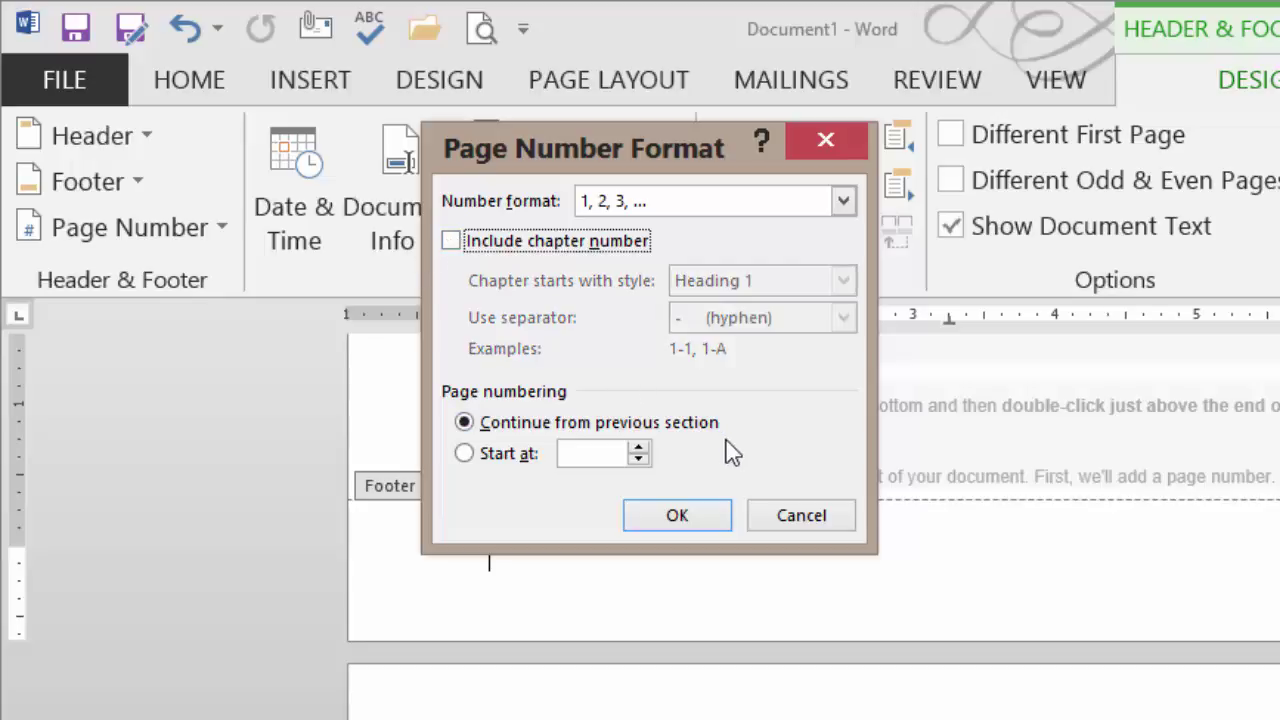
click(812, 517)
- Insert a centred page number at the bottom of the page using the Plain Number 2 design
click(218, 240)
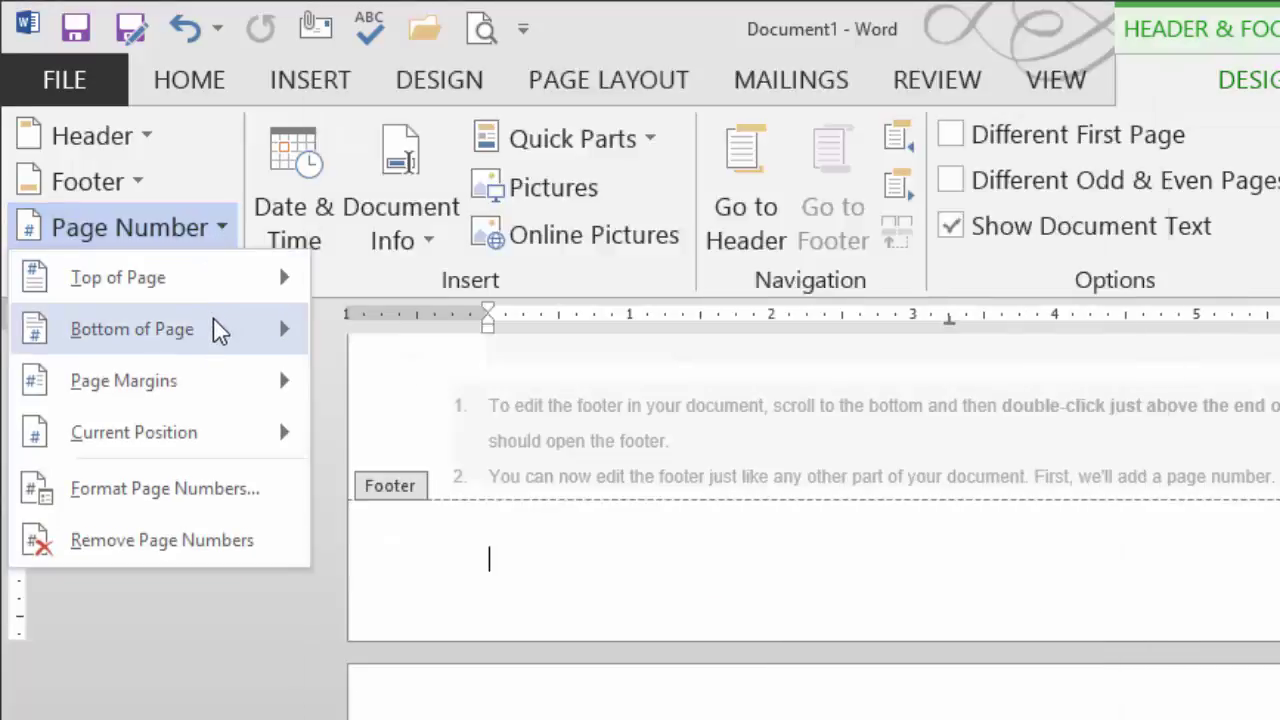
mouse_move(213, 320)
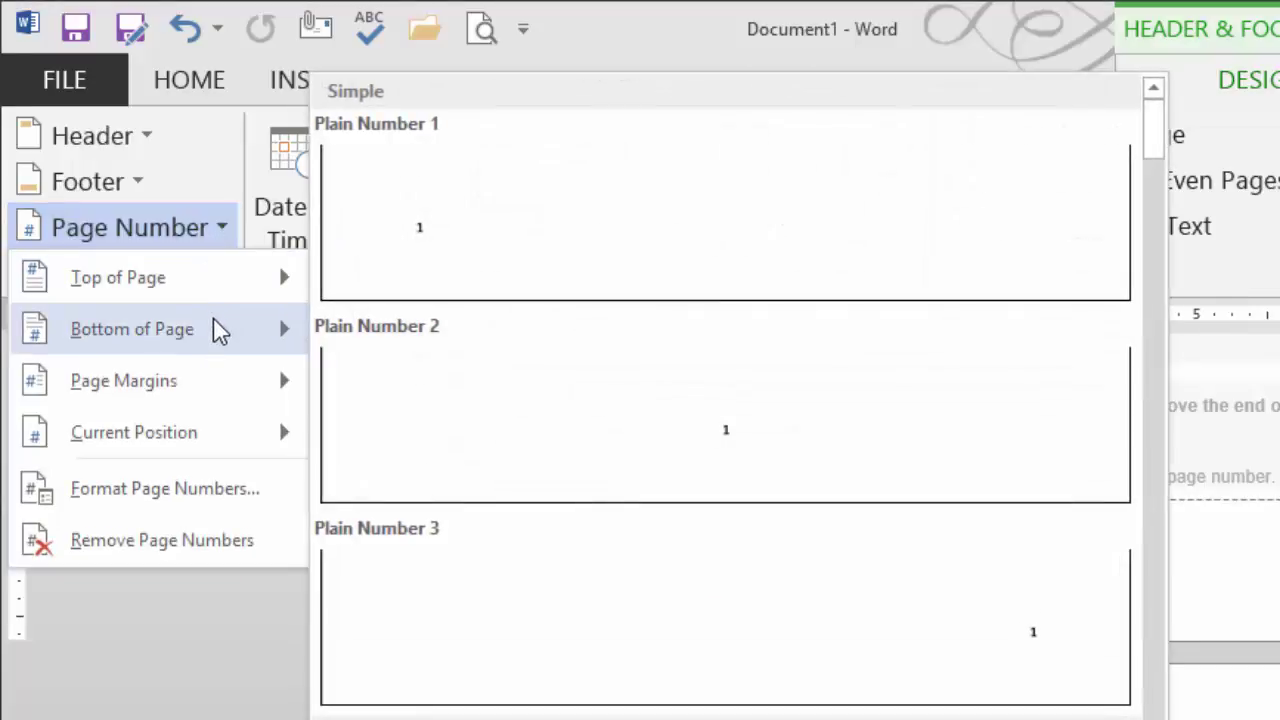
click(718, 432)
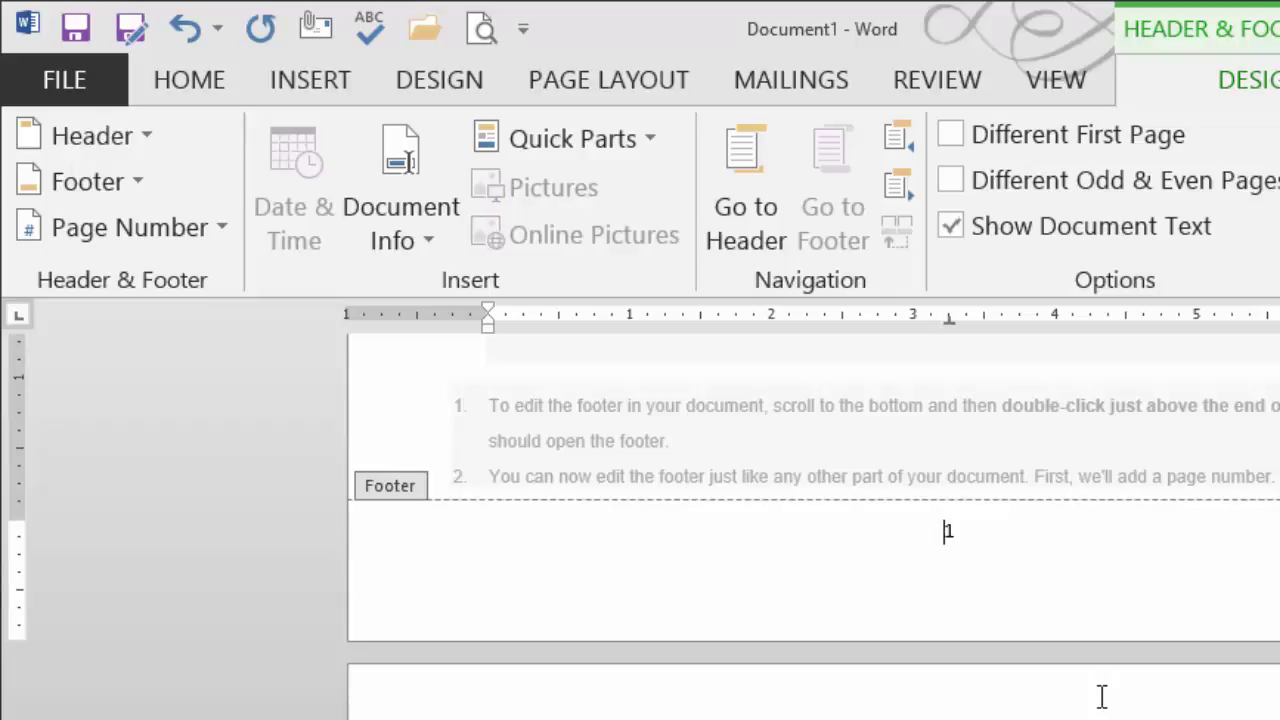
click(584, 145)
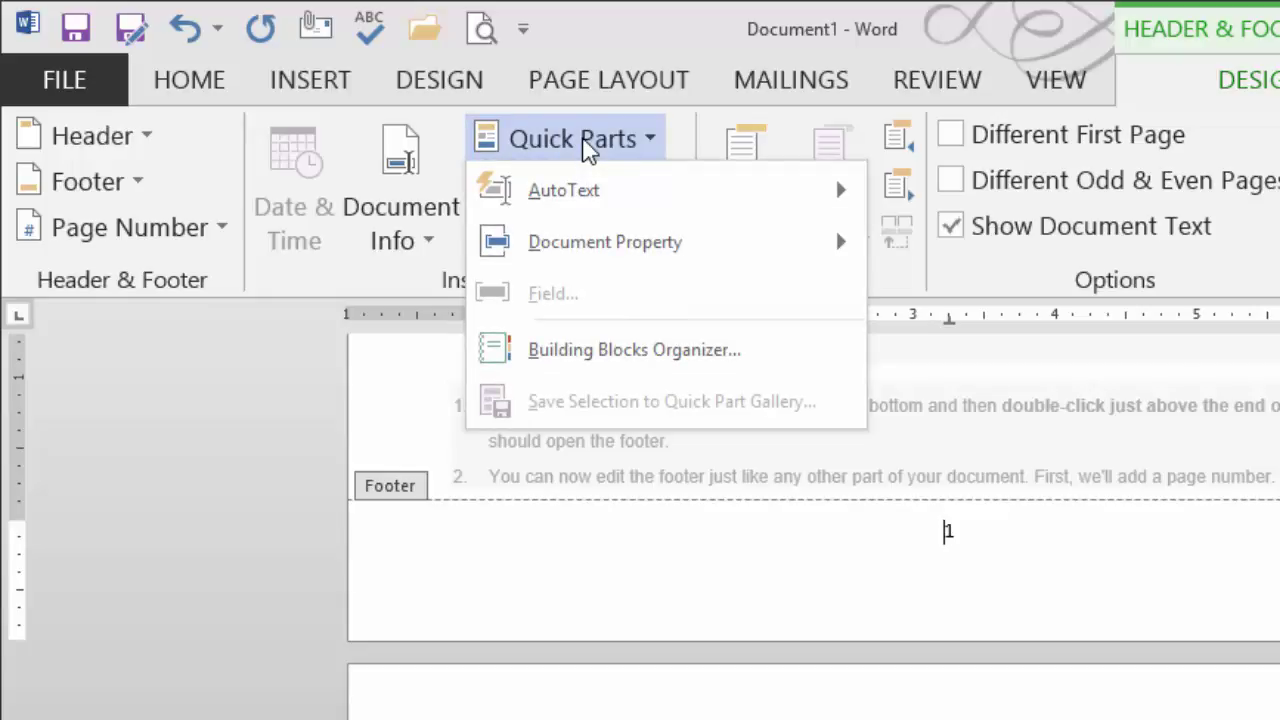
mouse_move(592, 193)
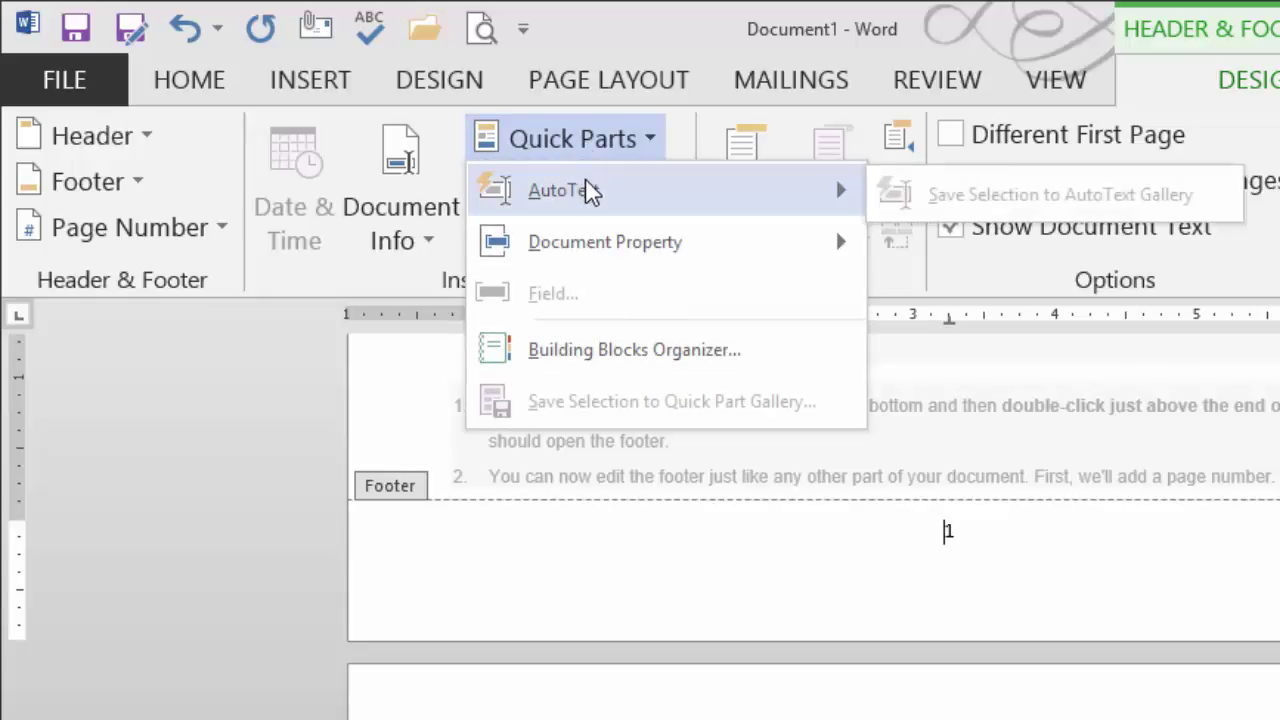
mouse_move(592, 249)
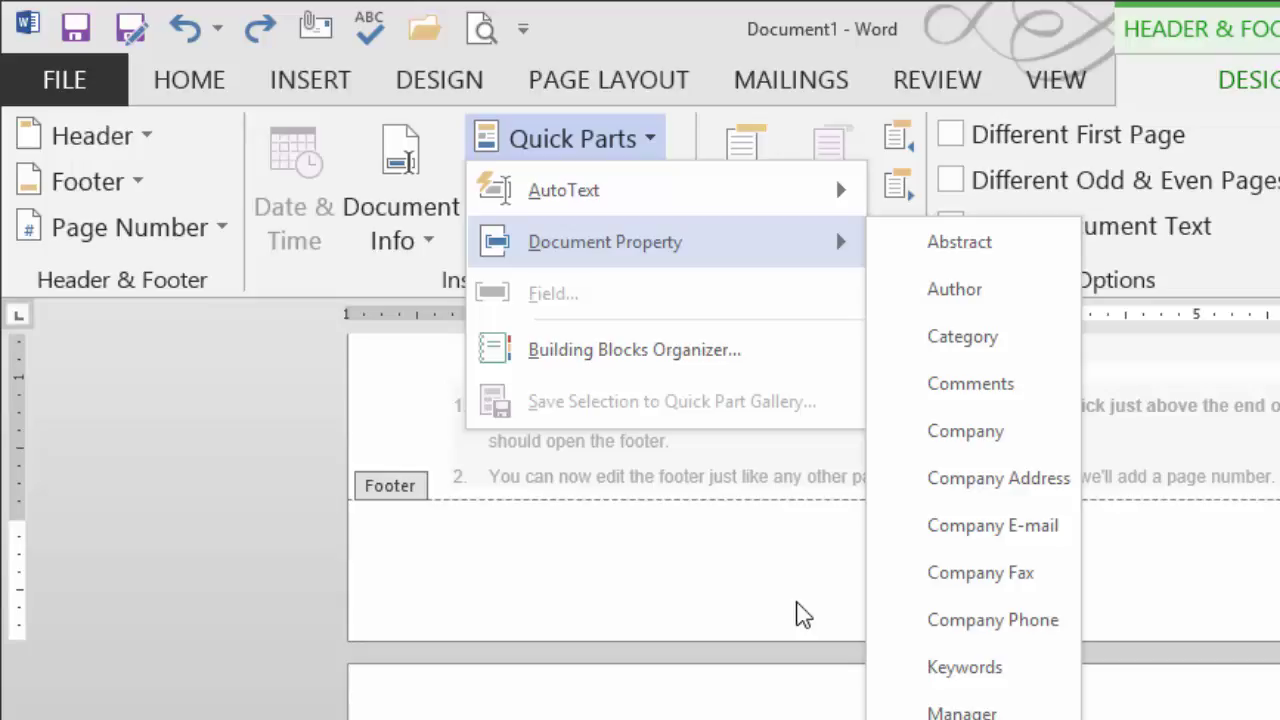
key(Escape)
key(Escape)
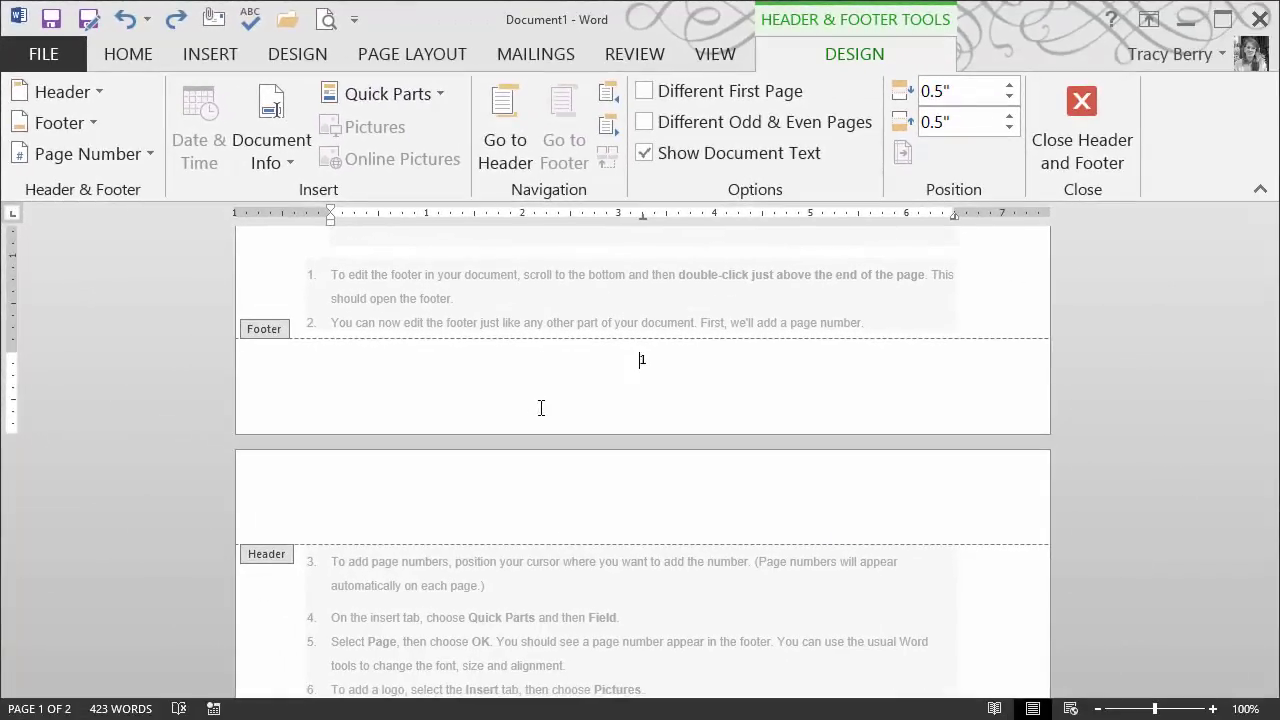
- Insert the picture abby.gif into the page 2 header and shrink it proportionally to about 0.58" high by 0.69" wide
click(600, 480)
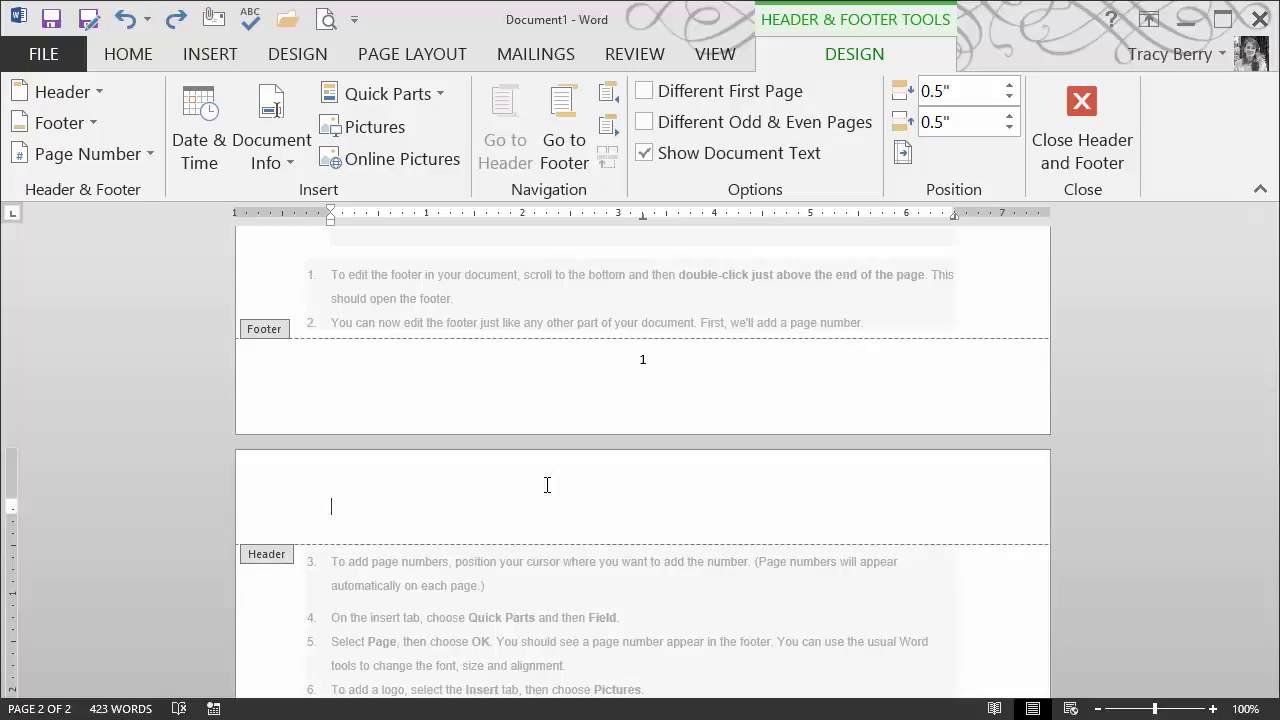
click(210, 52)
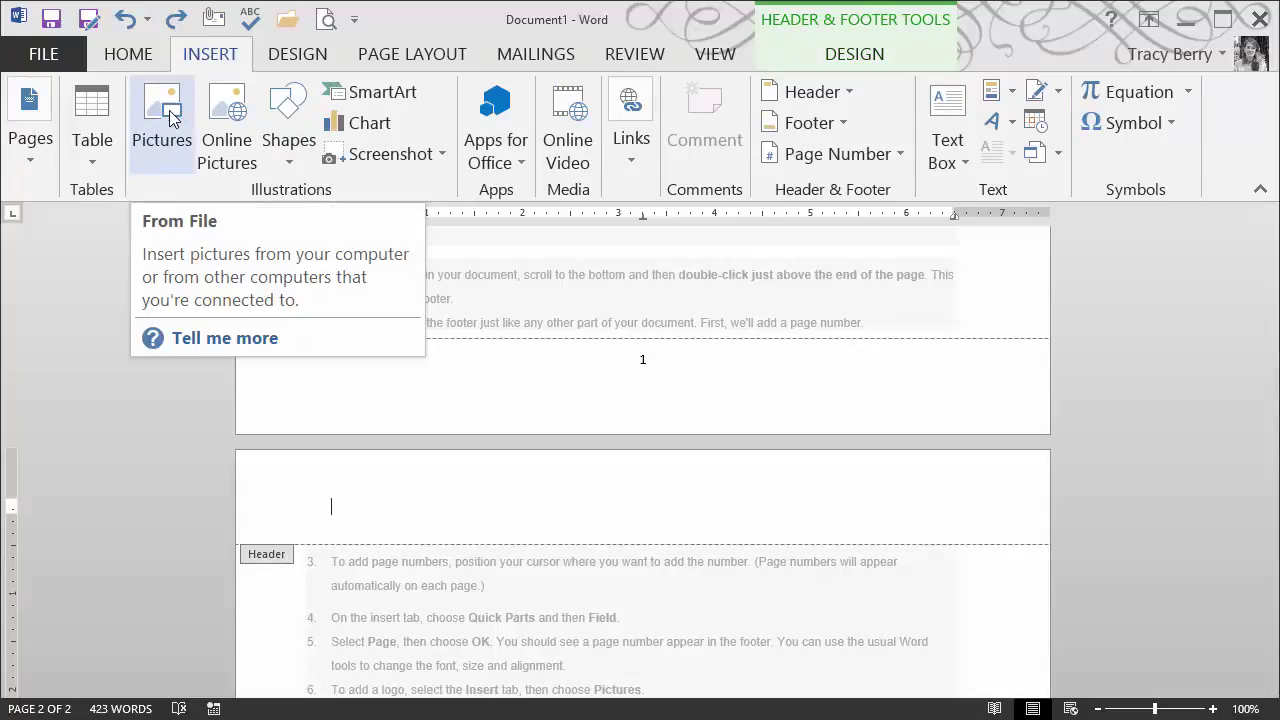
click(840, 58)
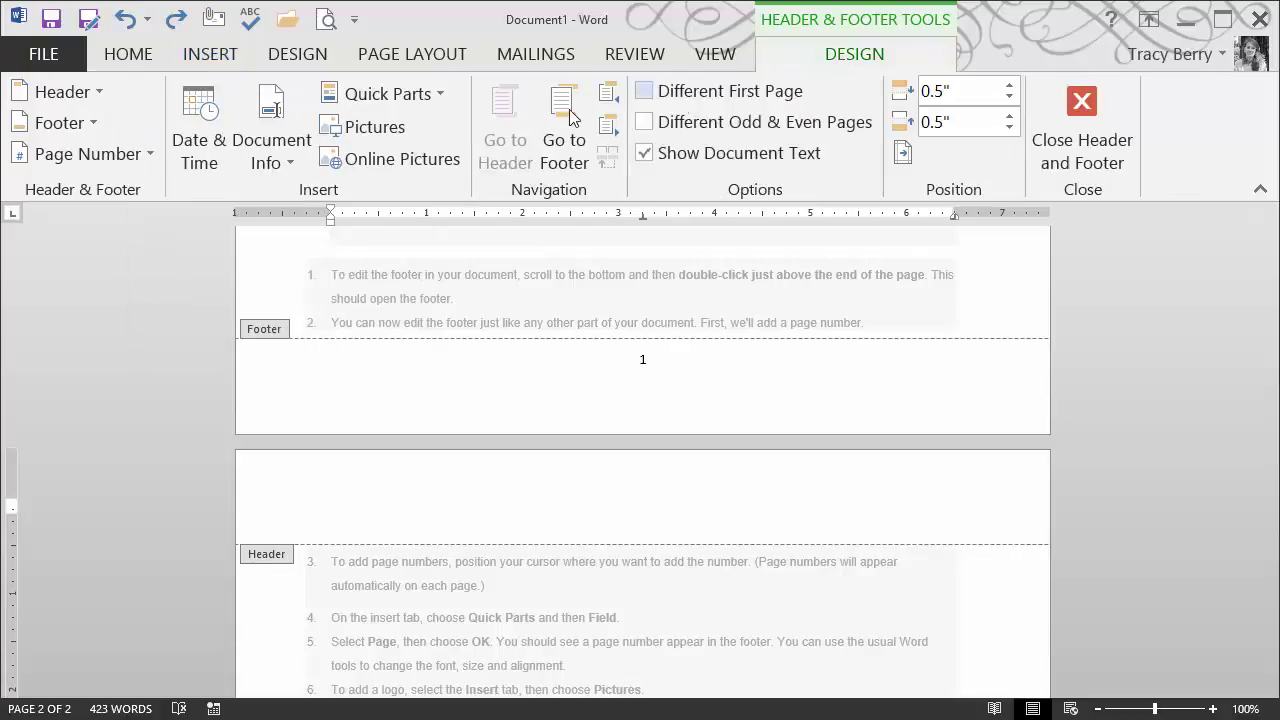
click(398, 139)
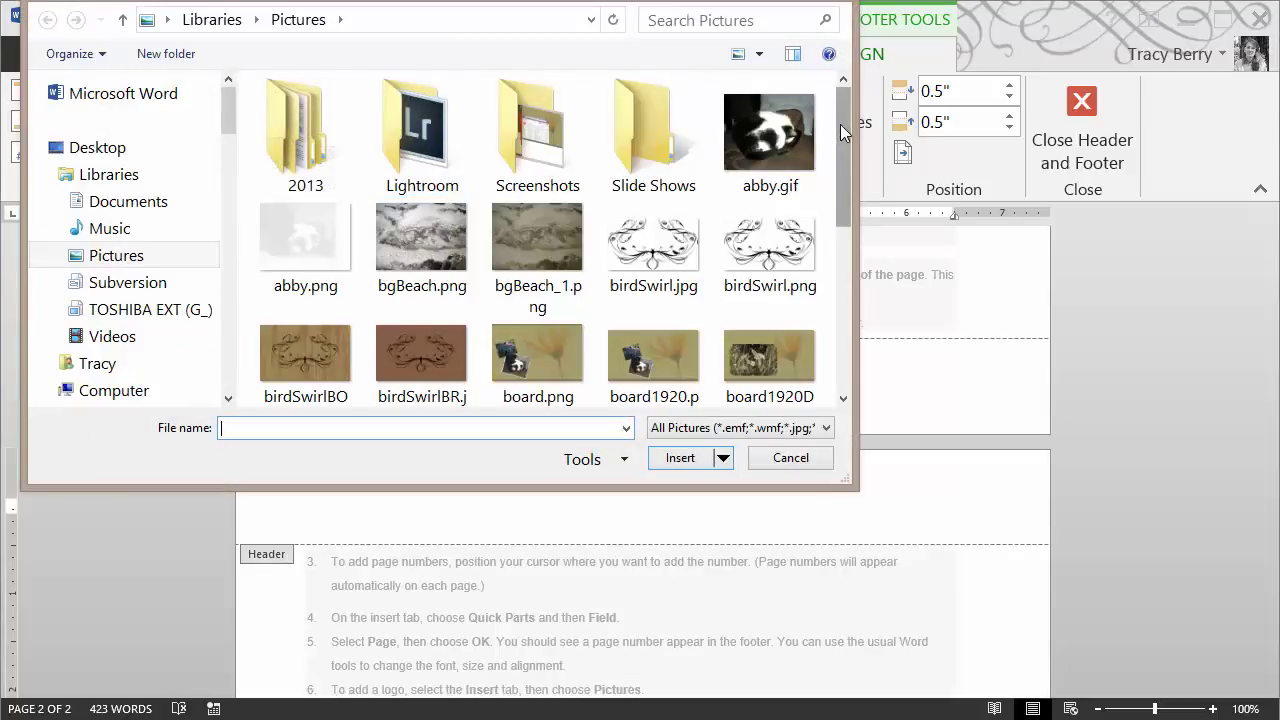
click(770, 135)
click(680, 457)
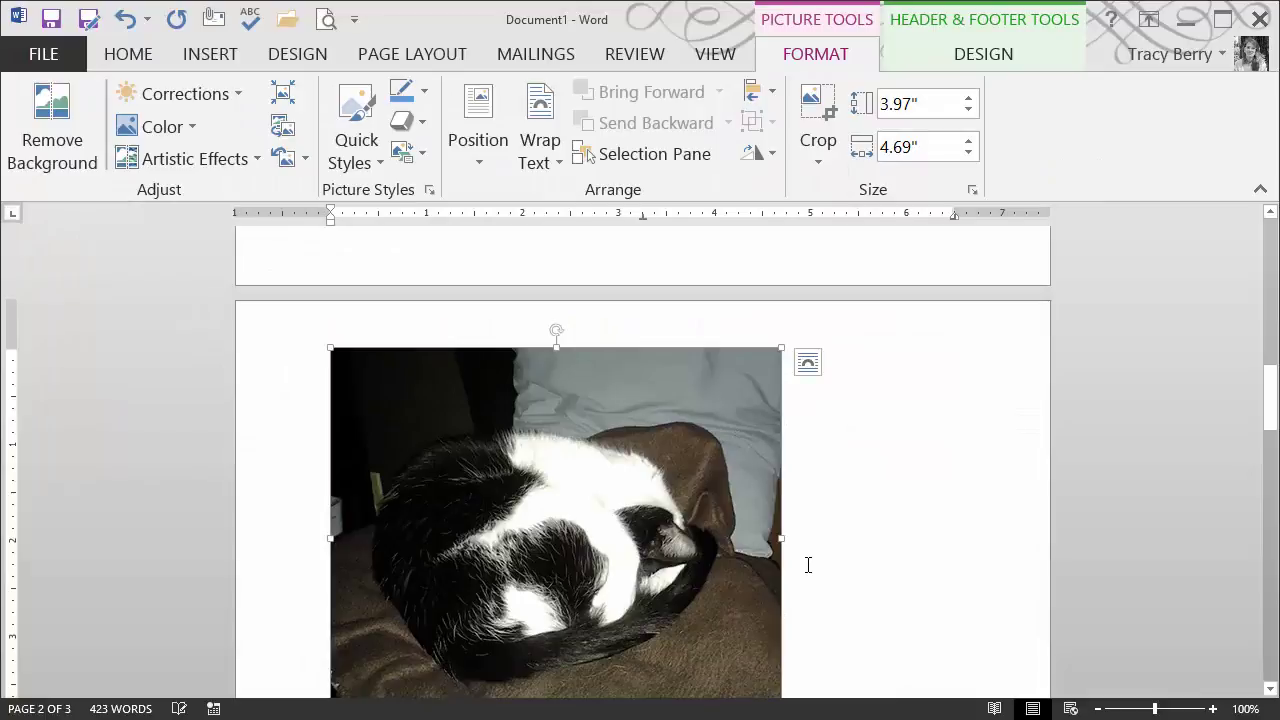
scroll(808, 563, down, 2)
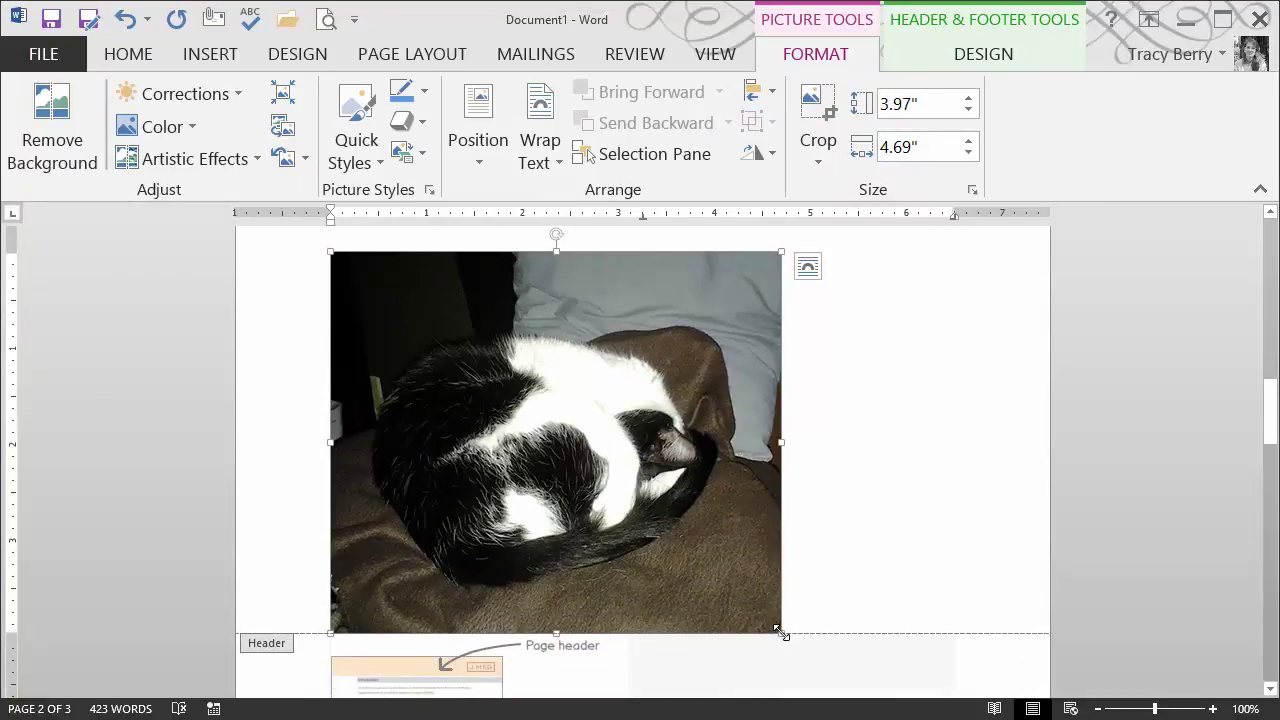
drag(782, 634, 398, 272)
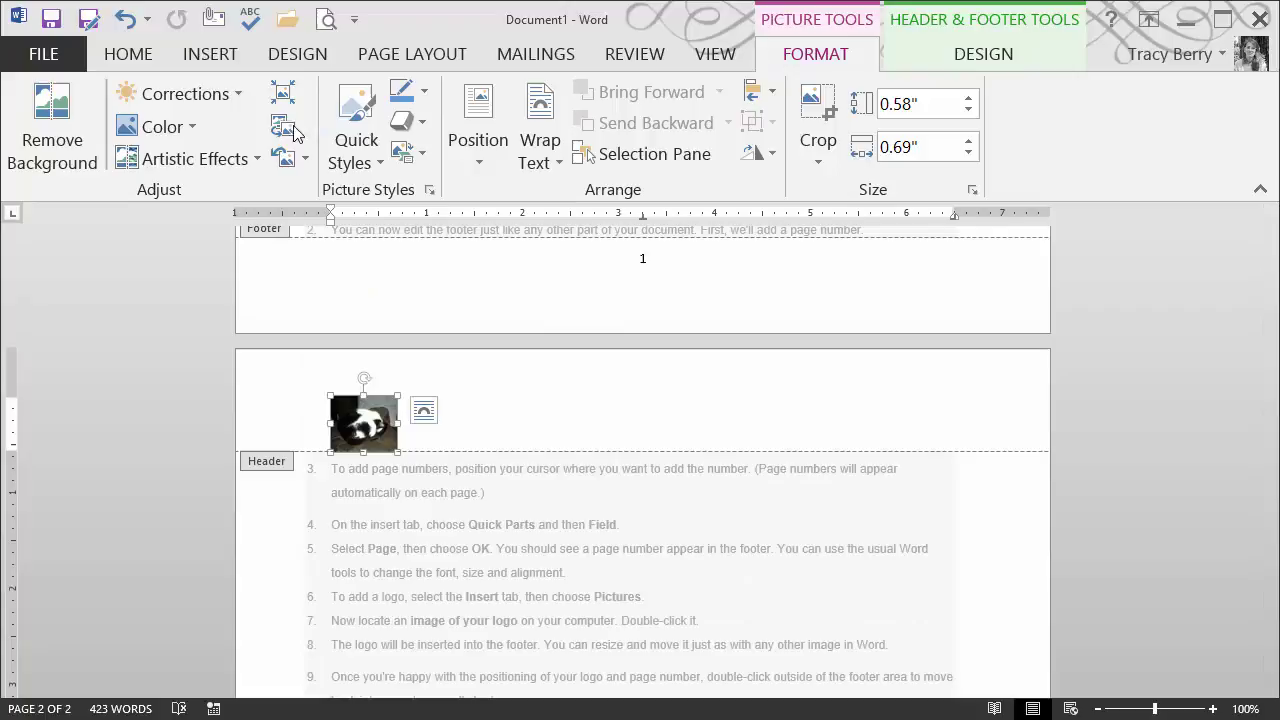
- Recolor the header picture with the pale, washed-out grey preset
click(253, 159)
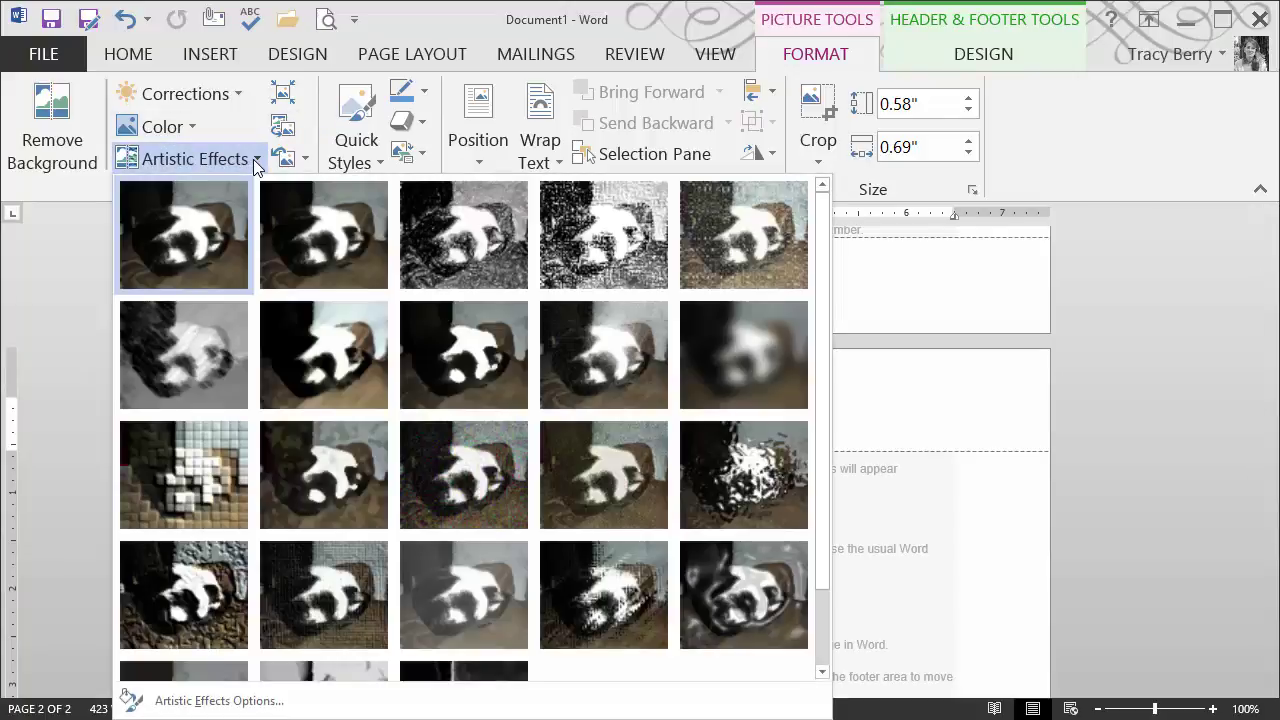
scroll(391, 670, down, 2)
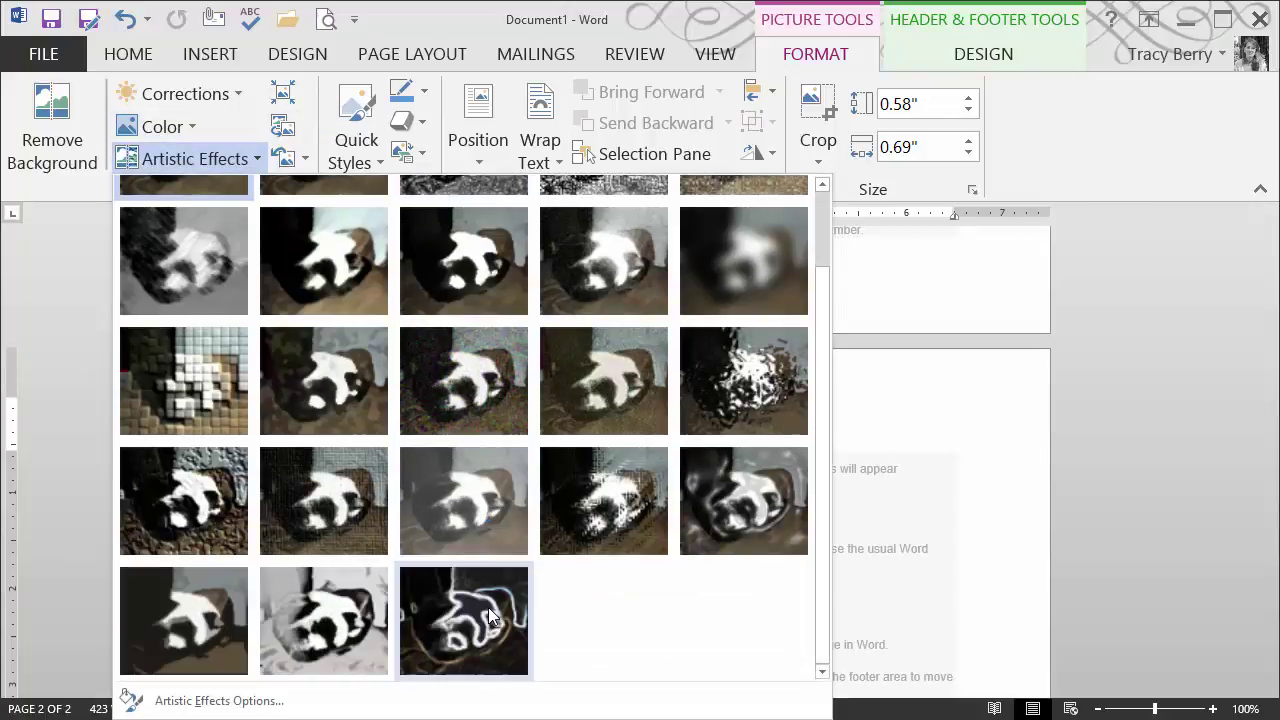
scroll(560, 571, up, 2)
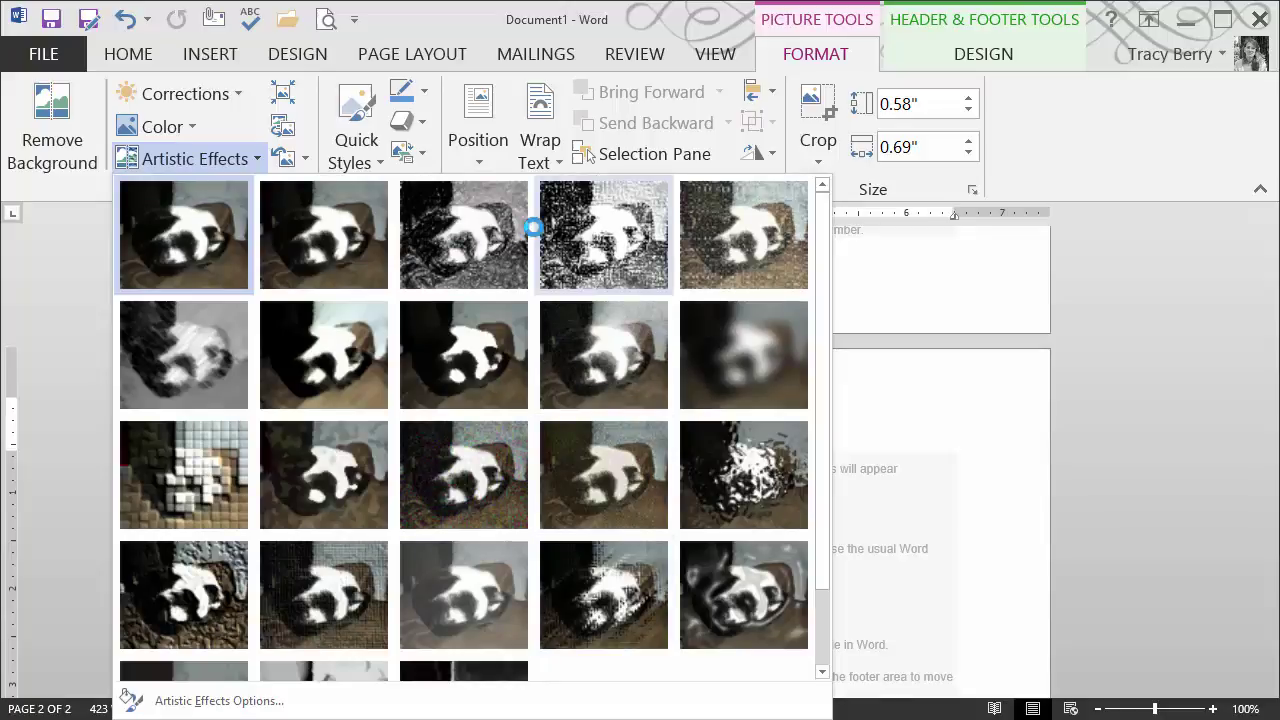
click(240, 128)
click(193, 128)
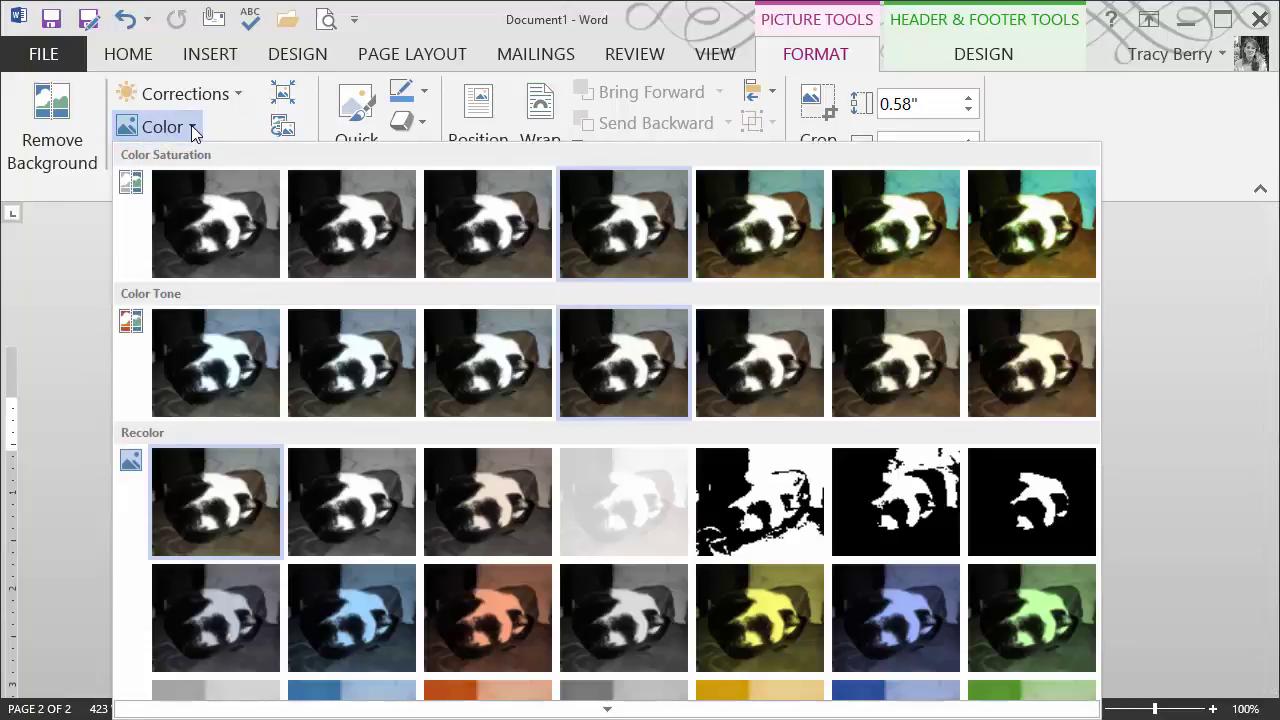
click(649, 527)
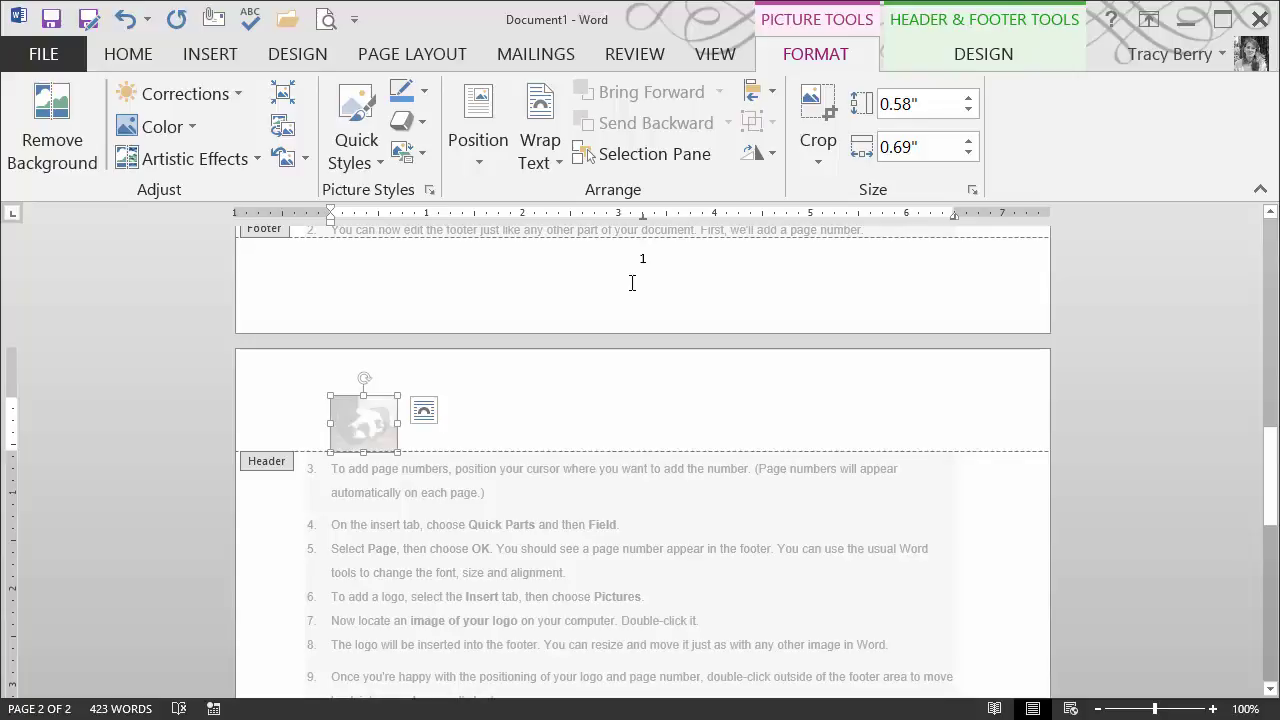
- Deselect the header picture and close header and footer editing to return to the document body
click(589, 417)
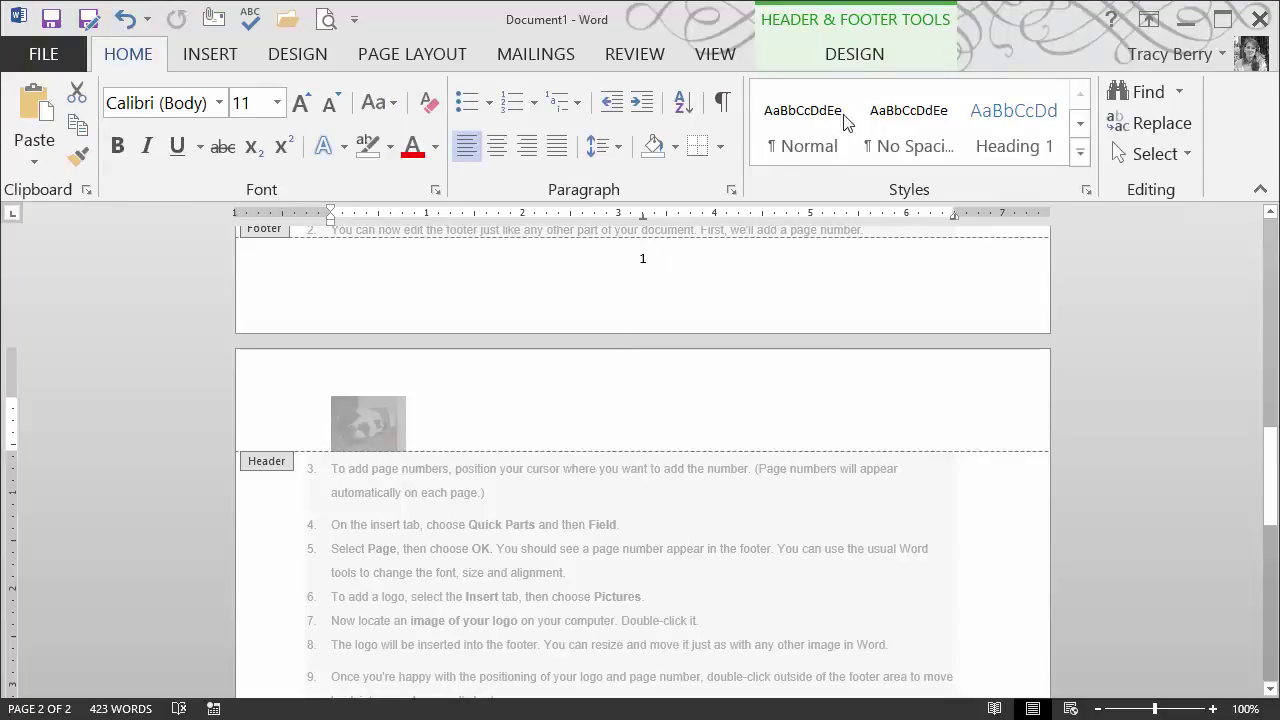
click(864, 55)
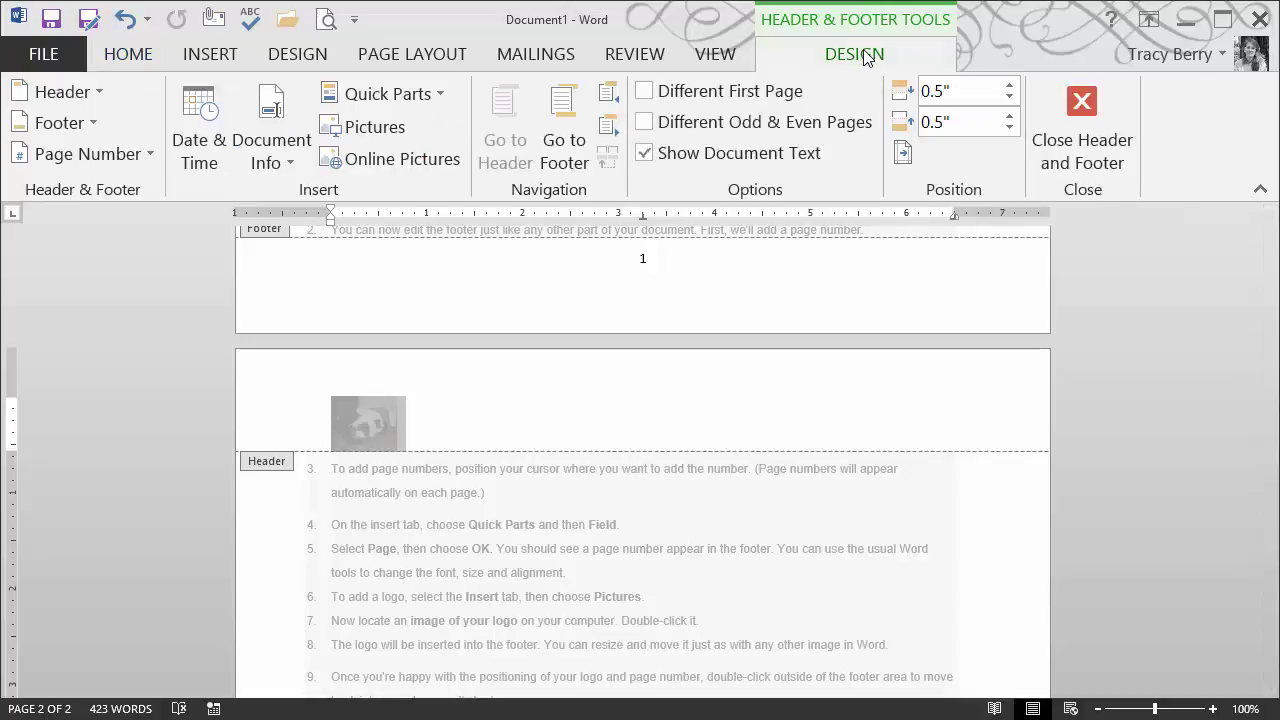
click(1082, 140)
- Examine both pages of the document for the header picture and the footer page numbers
scroll(1004, 250, up, 3)
scroll(1028, 369, up, 2)
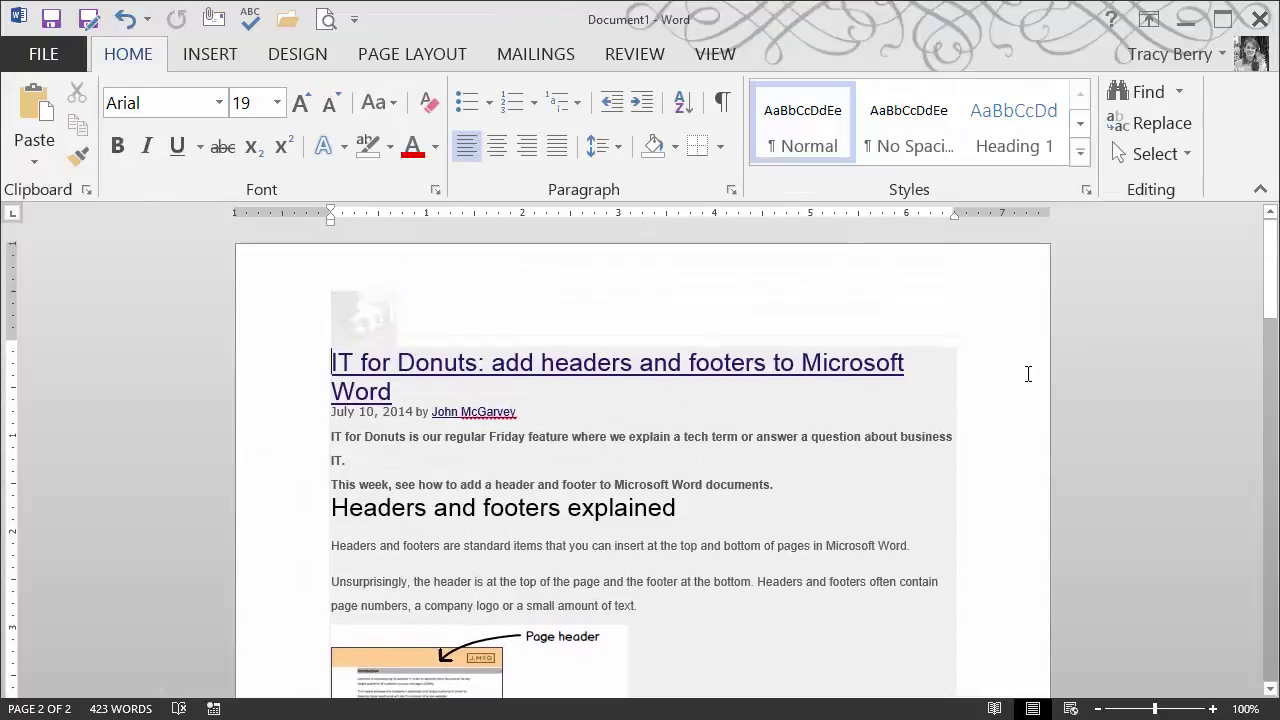
scroll(1067, 515, down, 3)
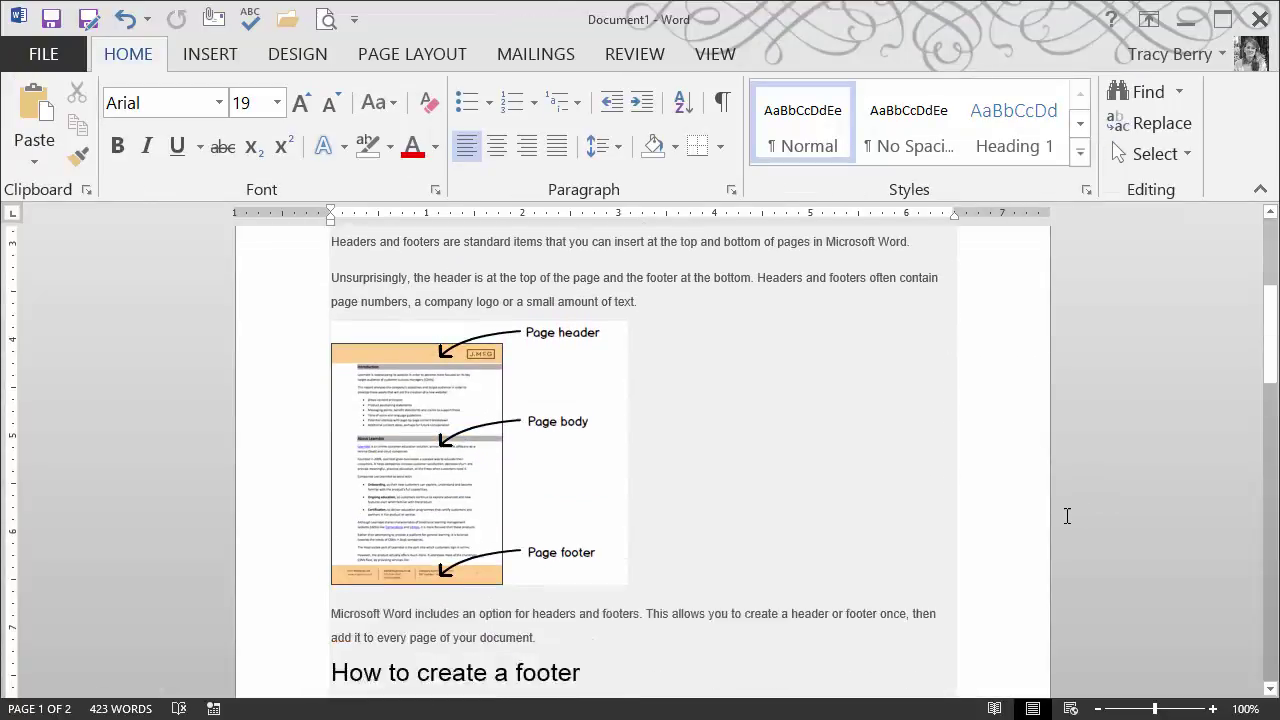
scroll(1065, 517, down, 10)
scroll(1063, 518, up, 5)
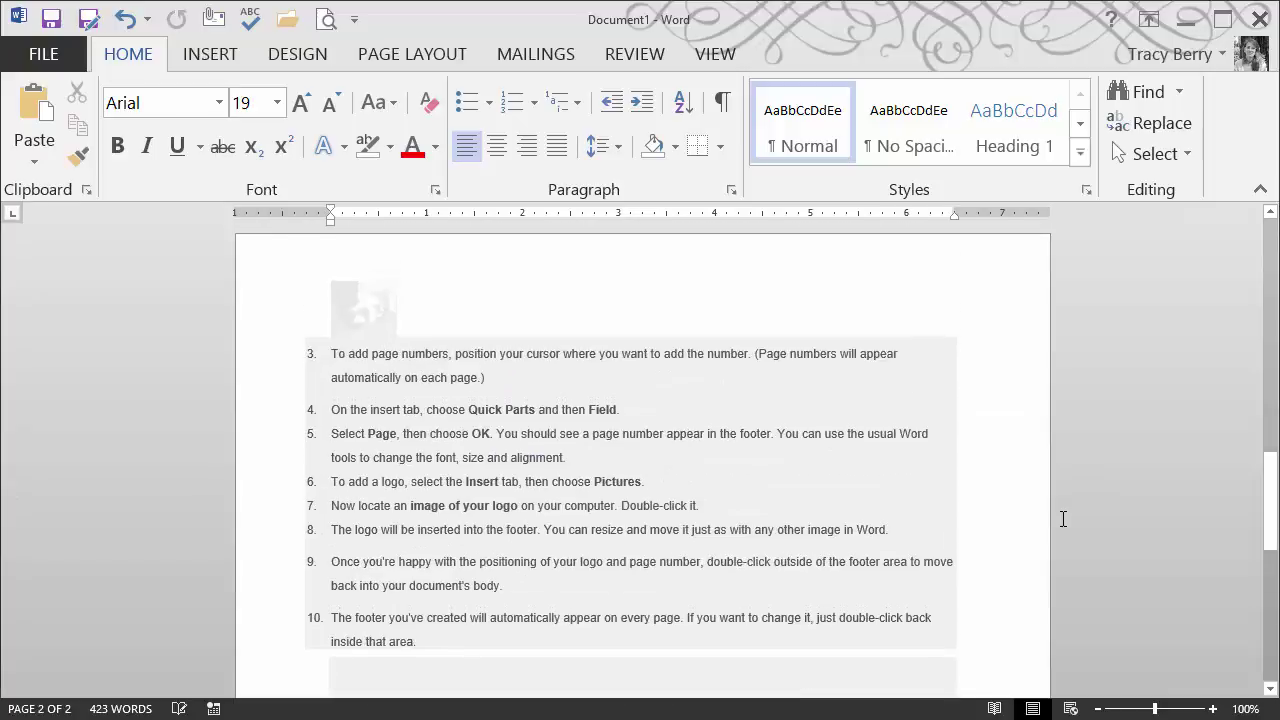
scroll(1063, 518, up, 3)
scroll(1063, 518, down, 8)
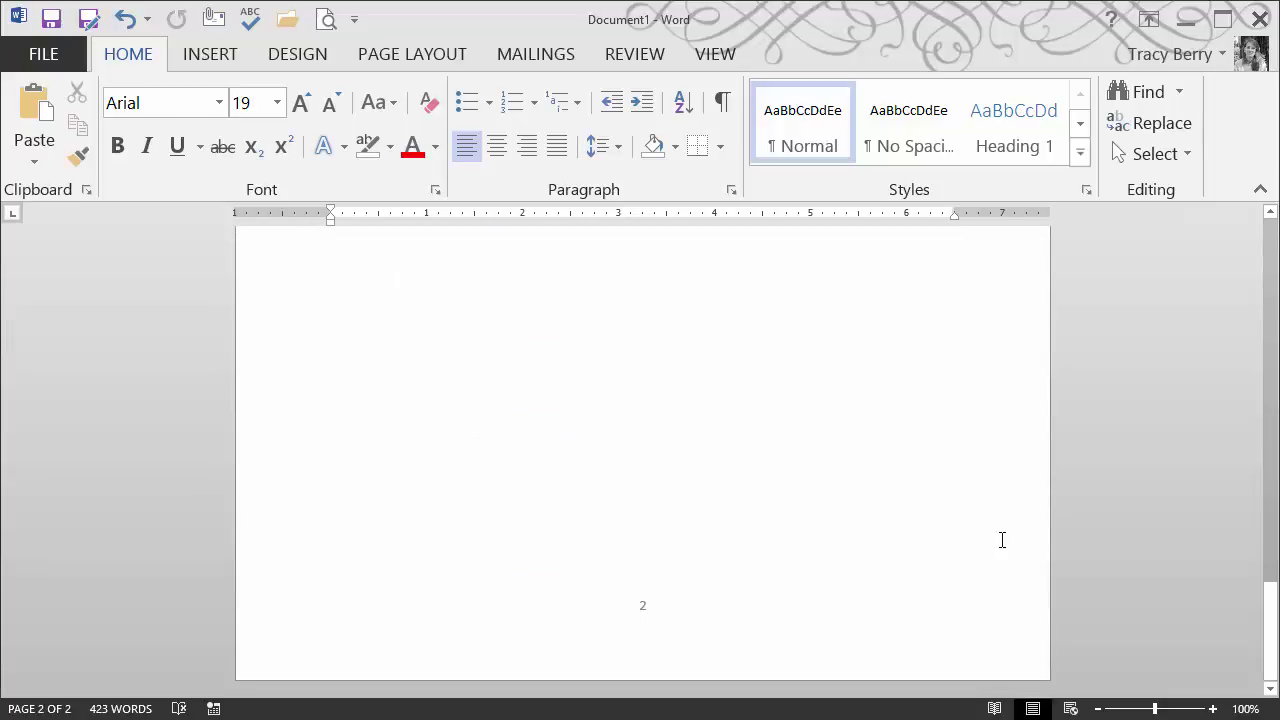
scroll(983, 540, up, 20)
scroll(983, 545, up, 10)
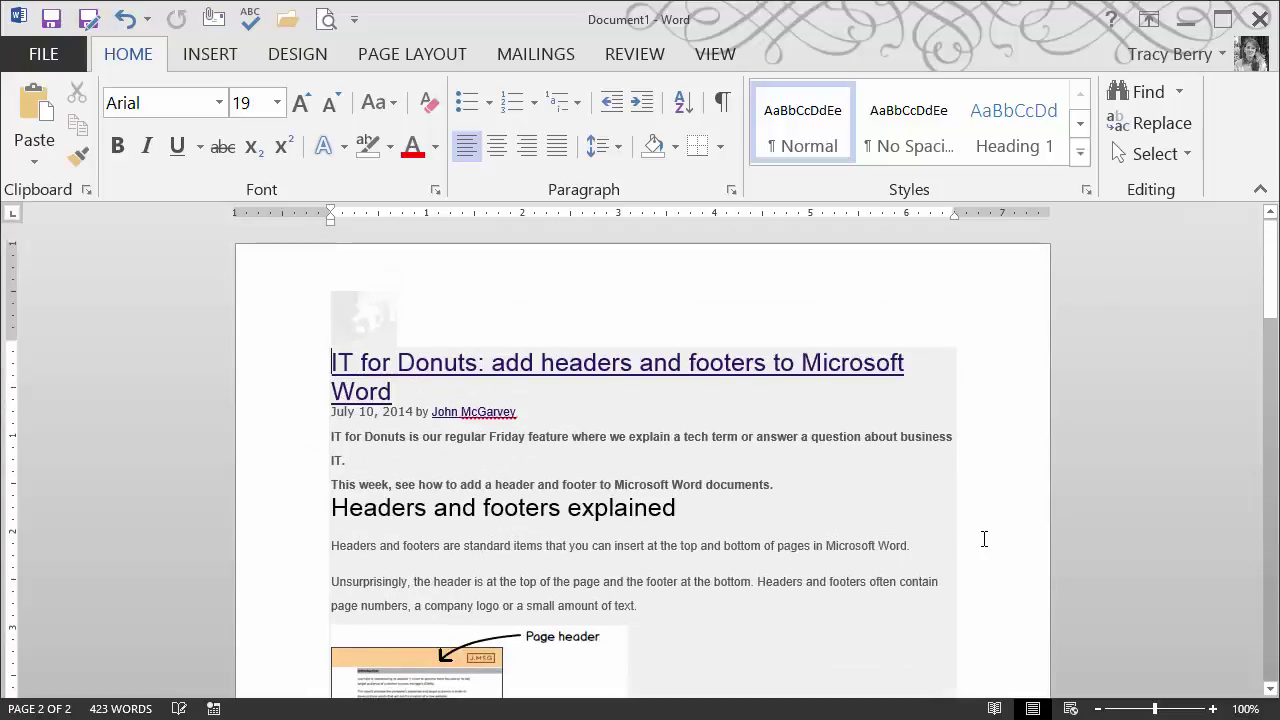